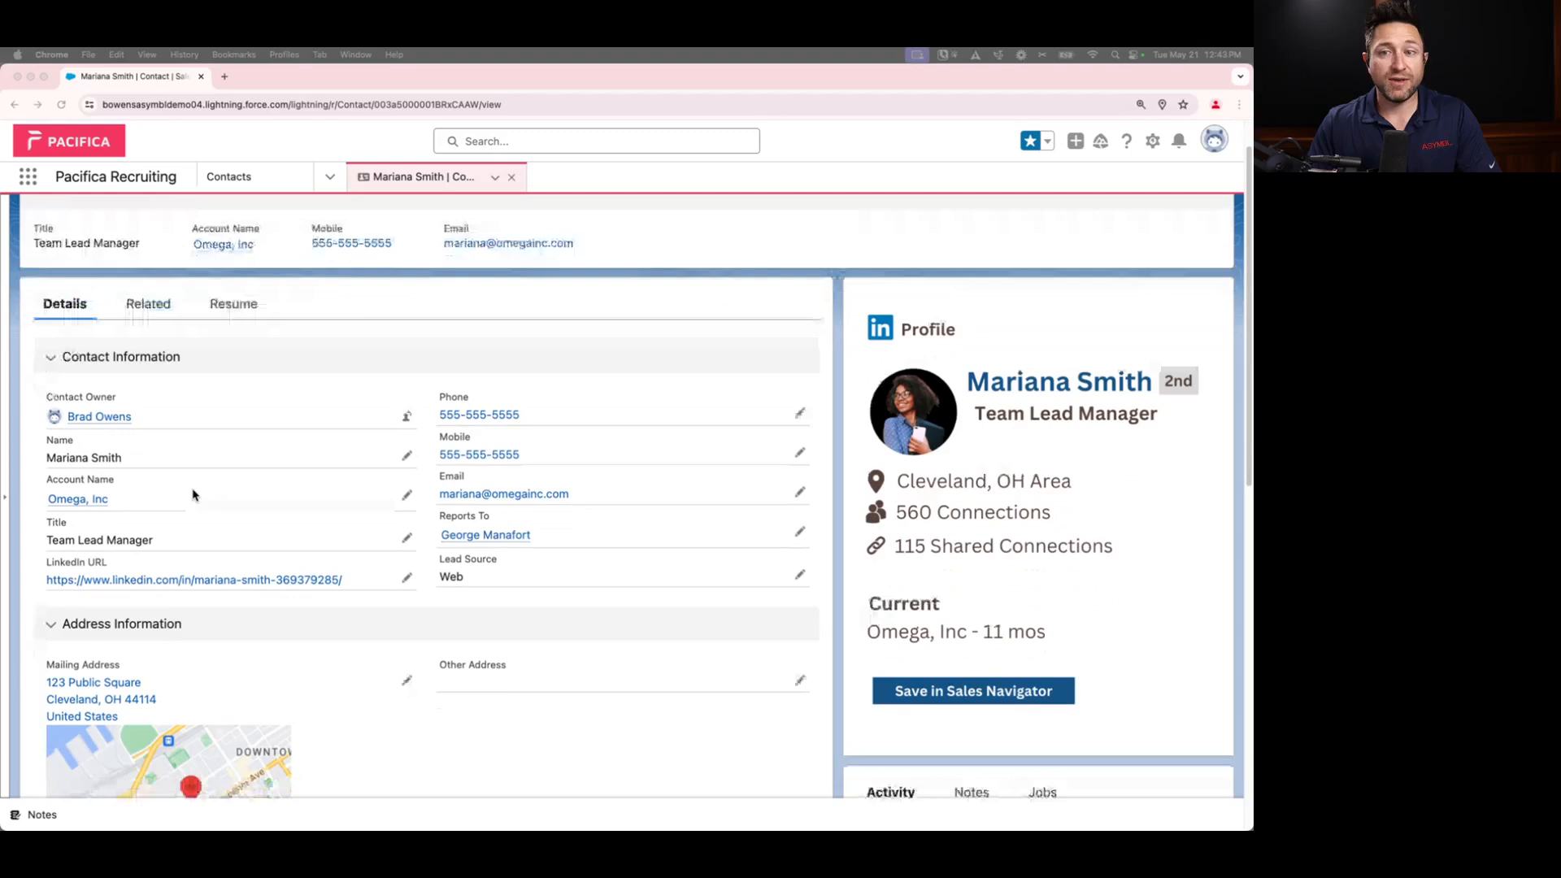
scroll(192, 493, "down", 5)
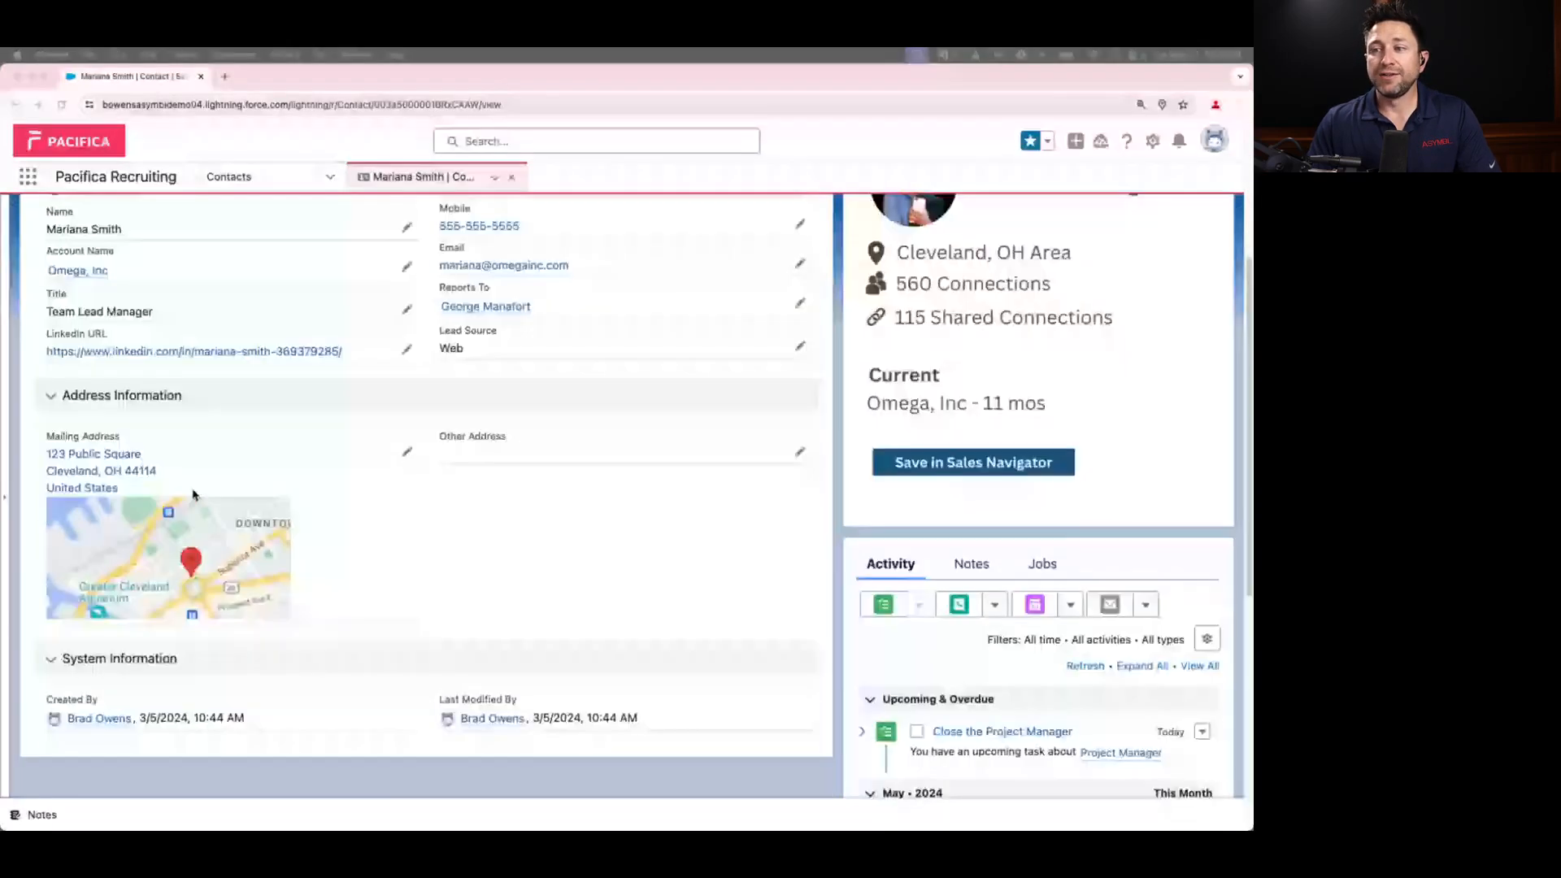
scroll(192, 493, "up", 5)
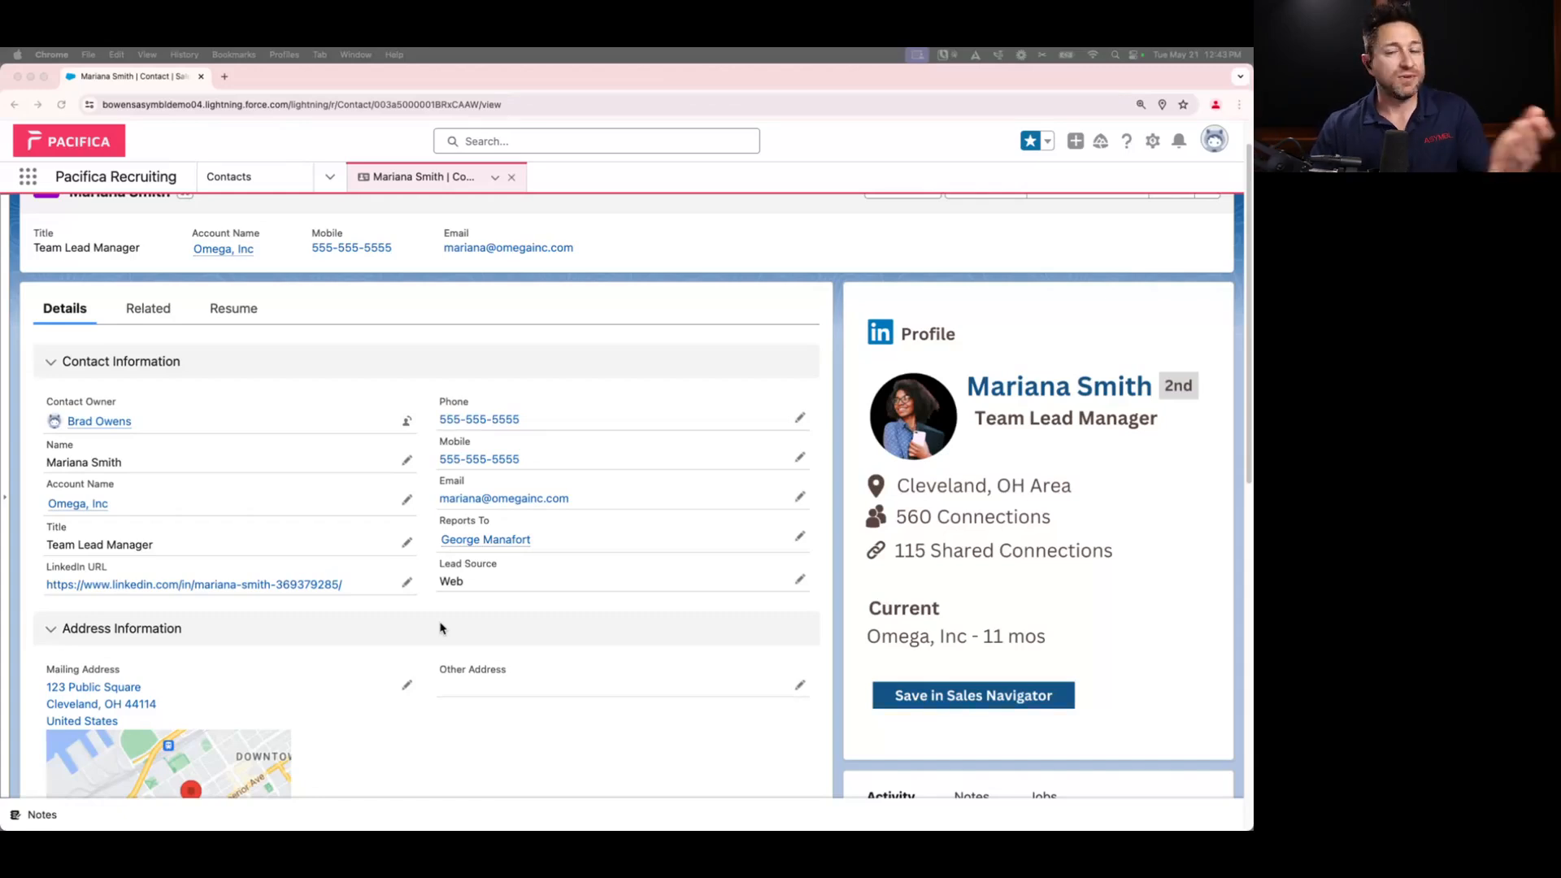
scroll(440, 627, "up", 1)
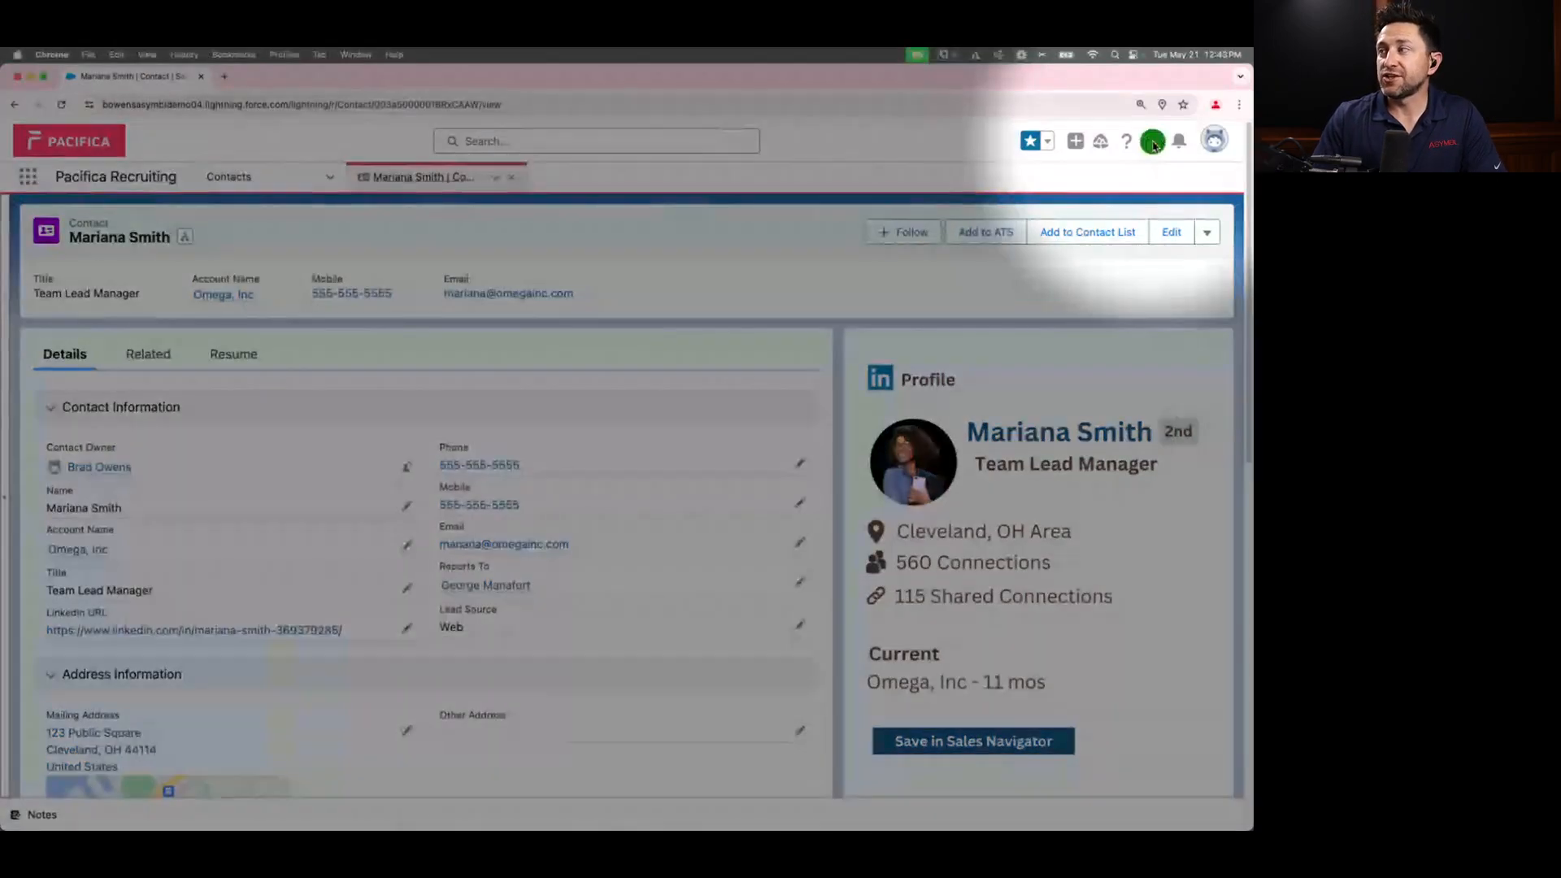
Step: Open the Contact object's setup from the contact record and browse its Fields & Relationships list
left_click(1153, 144)
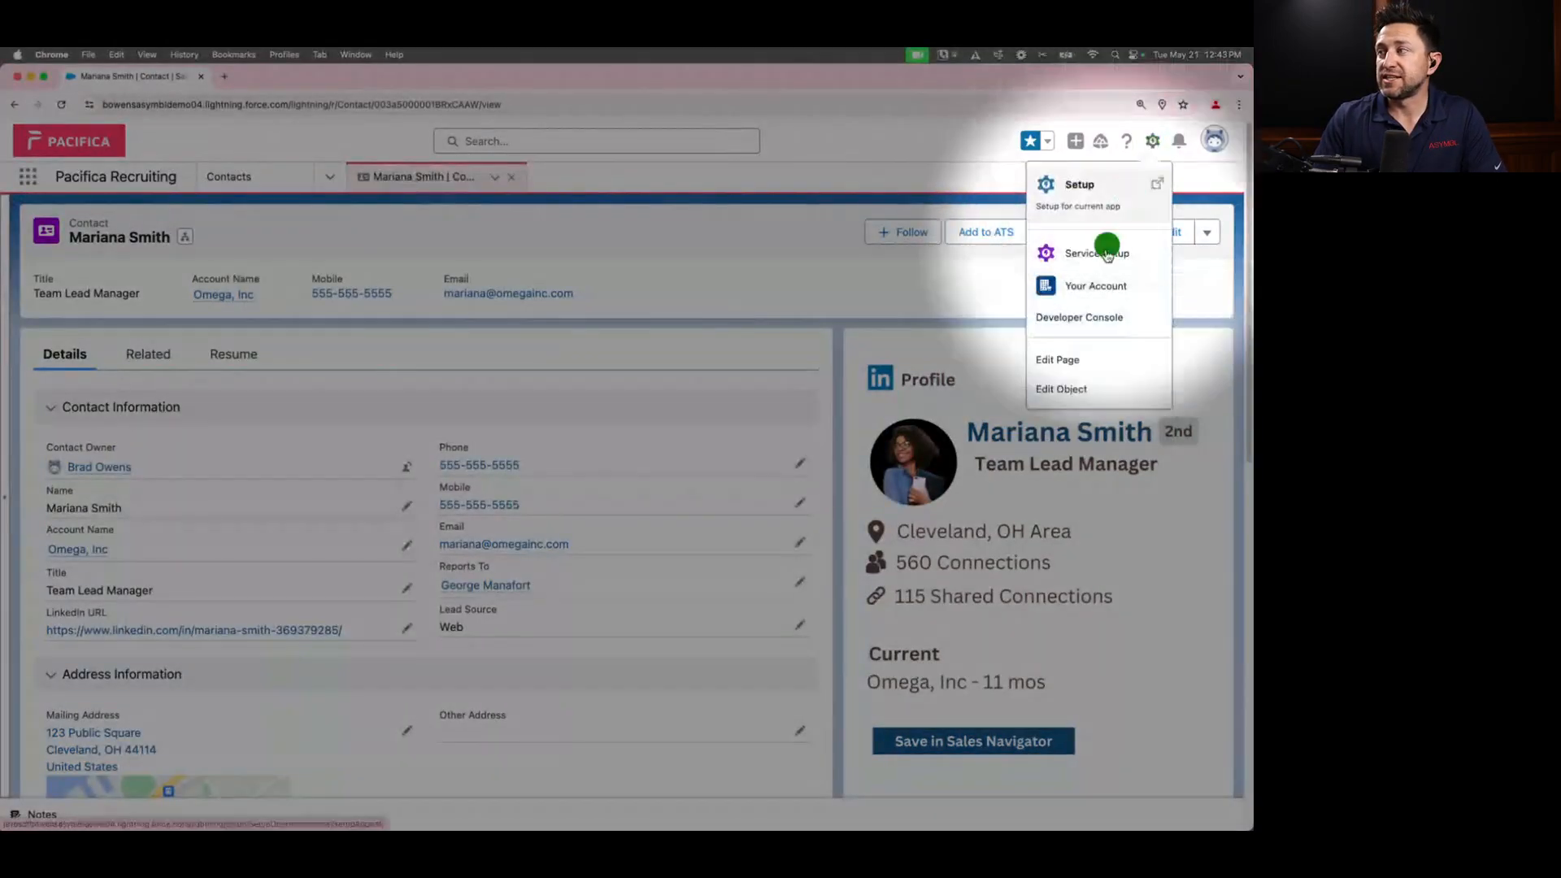
left_click(1089, 387)
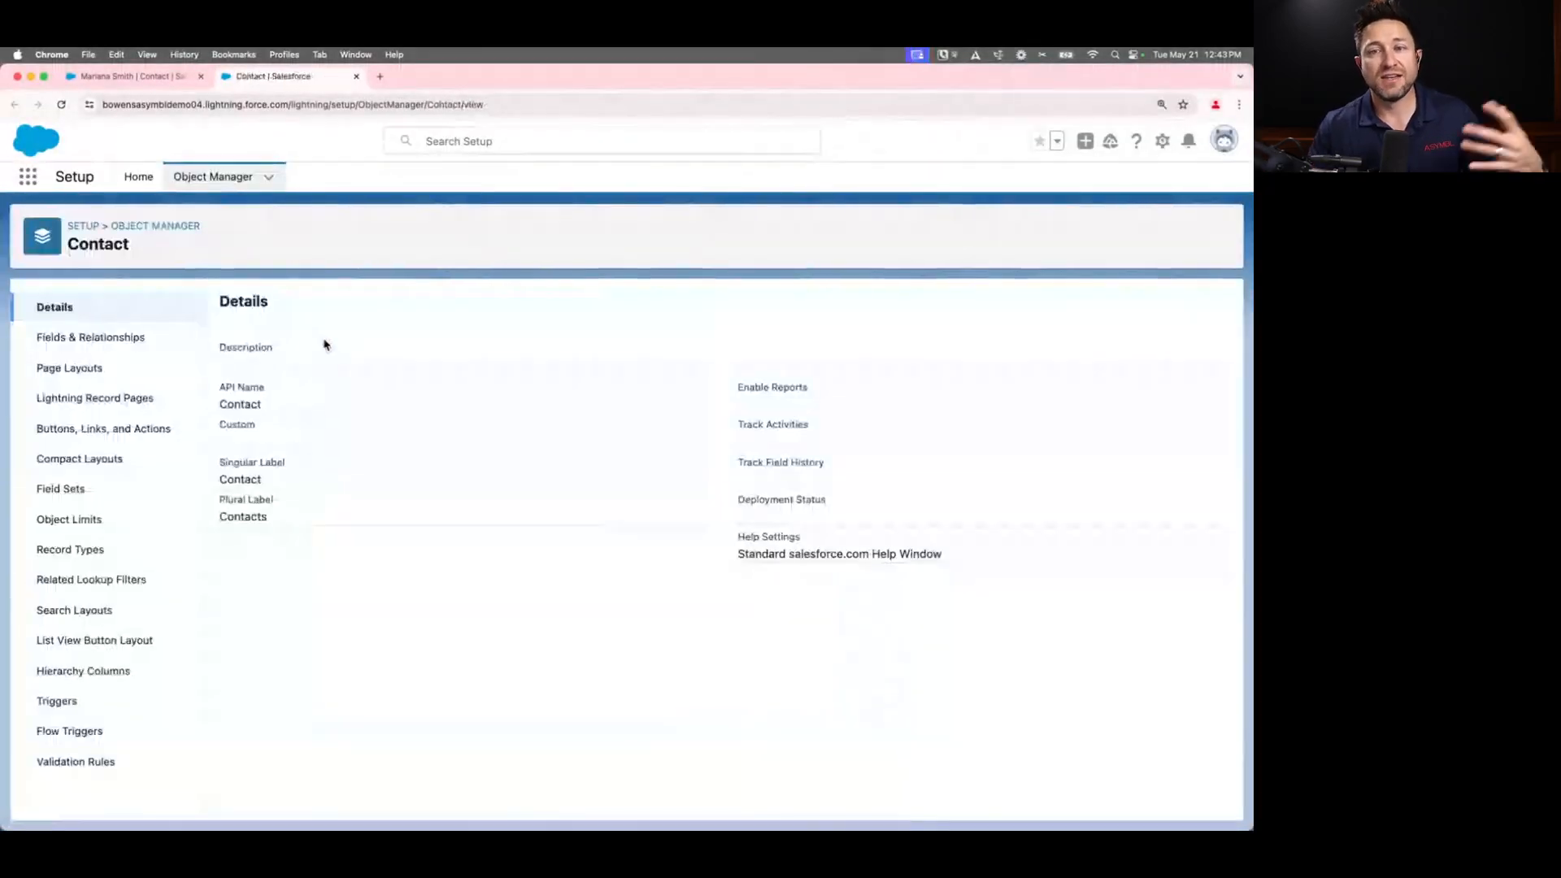
left_click(102, 338)
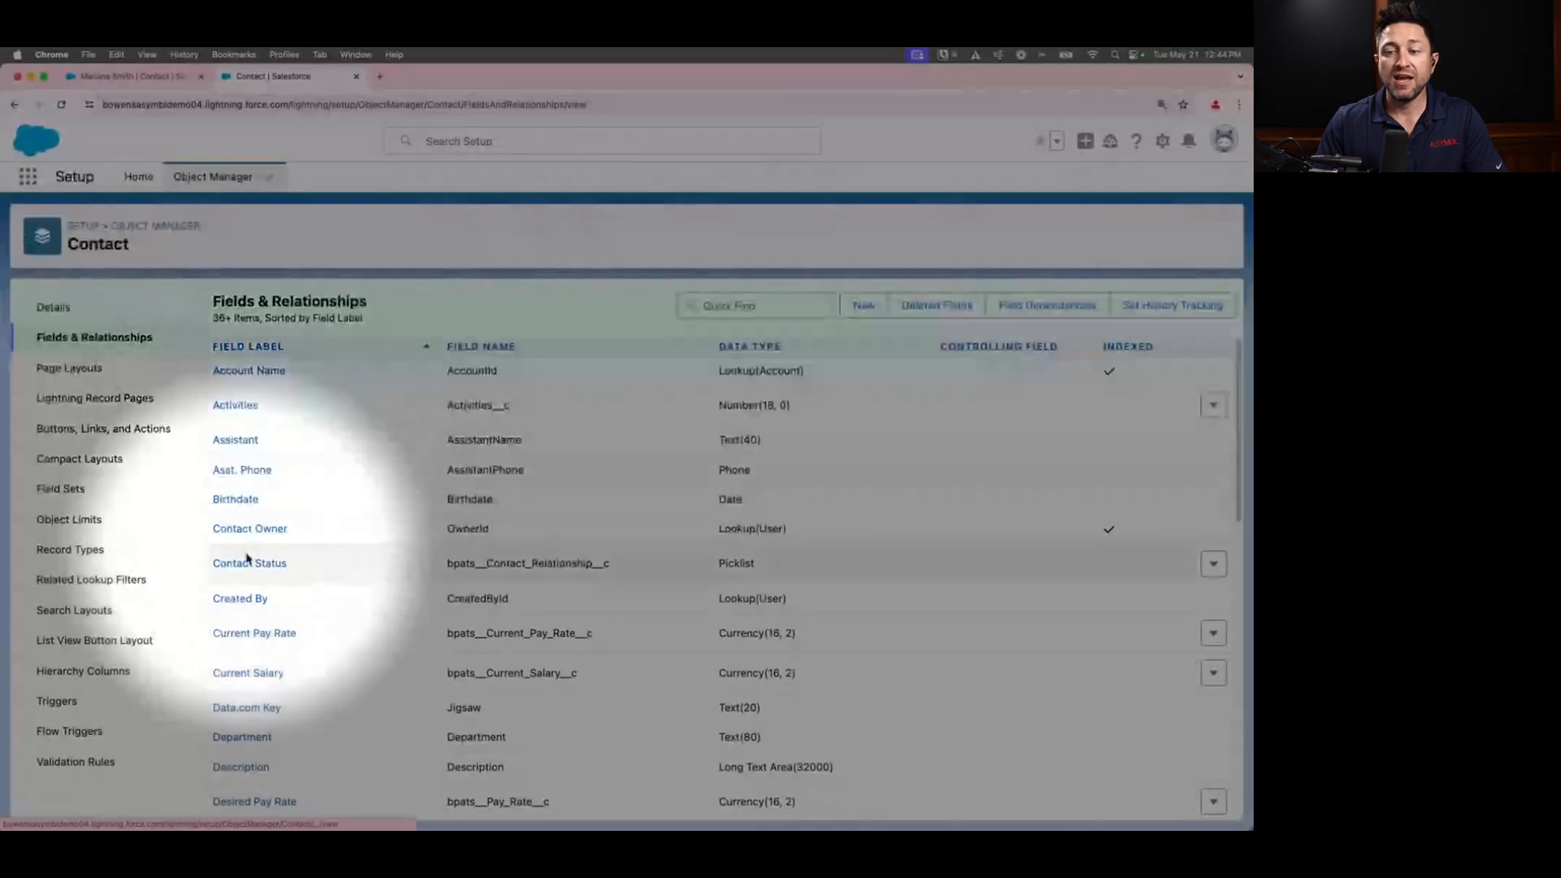
scroll(255, 587, "down", 1)
scroll(254, 589, "down", 1)
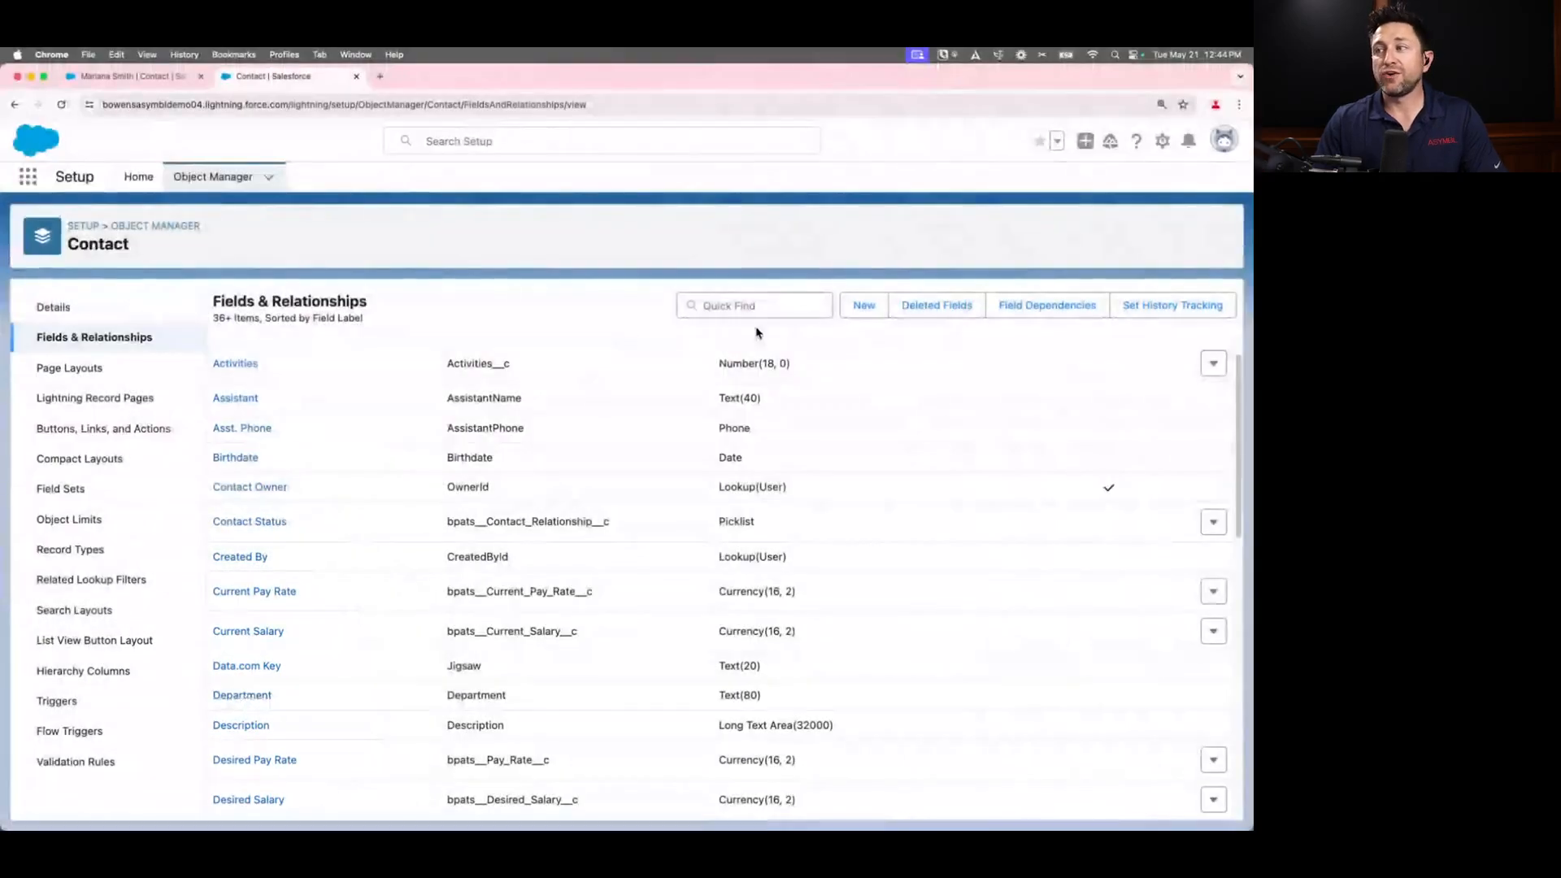
Step: Start a new custom field on the Contact object with the Text data type and continue to its details
left_click(861, 308)
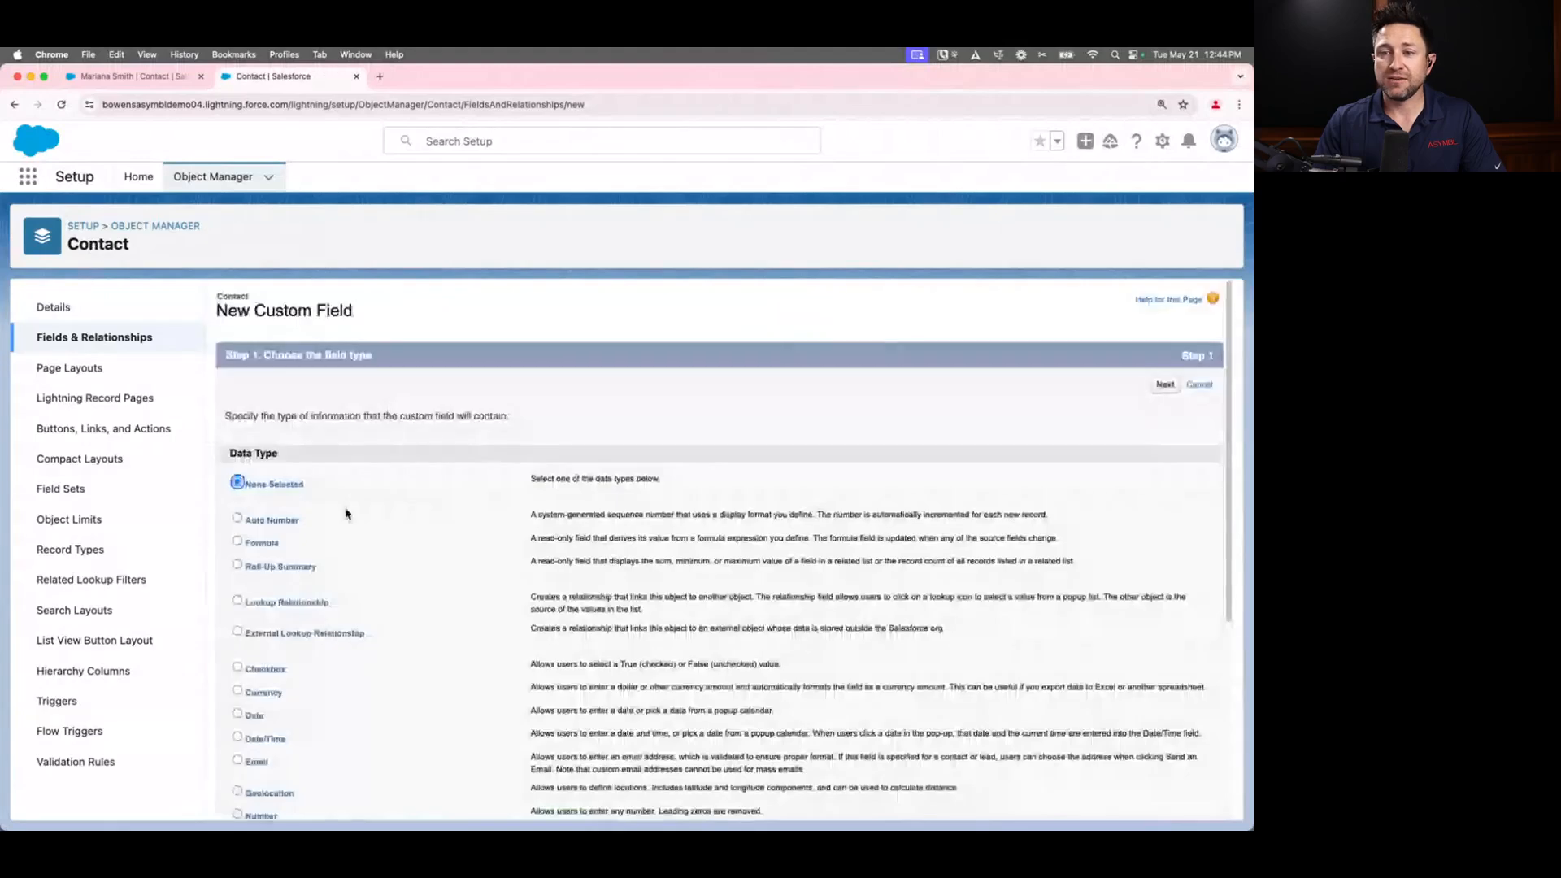
scroll(283, 644, "down", 2)
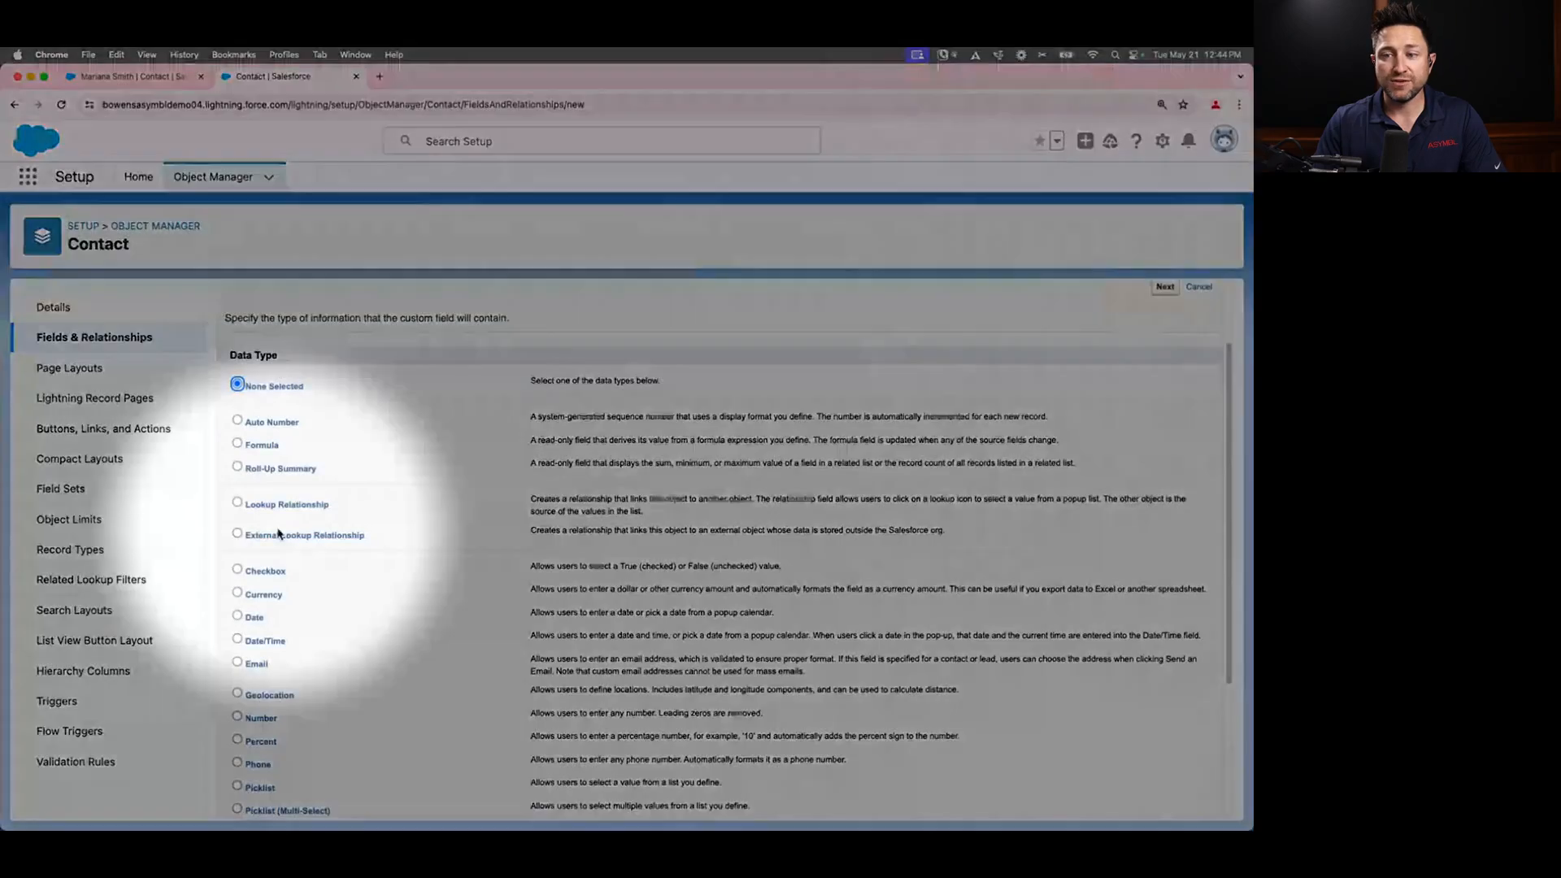
scroll(276, 552, "down", 1)
scroll(275, 553, "down", 1)
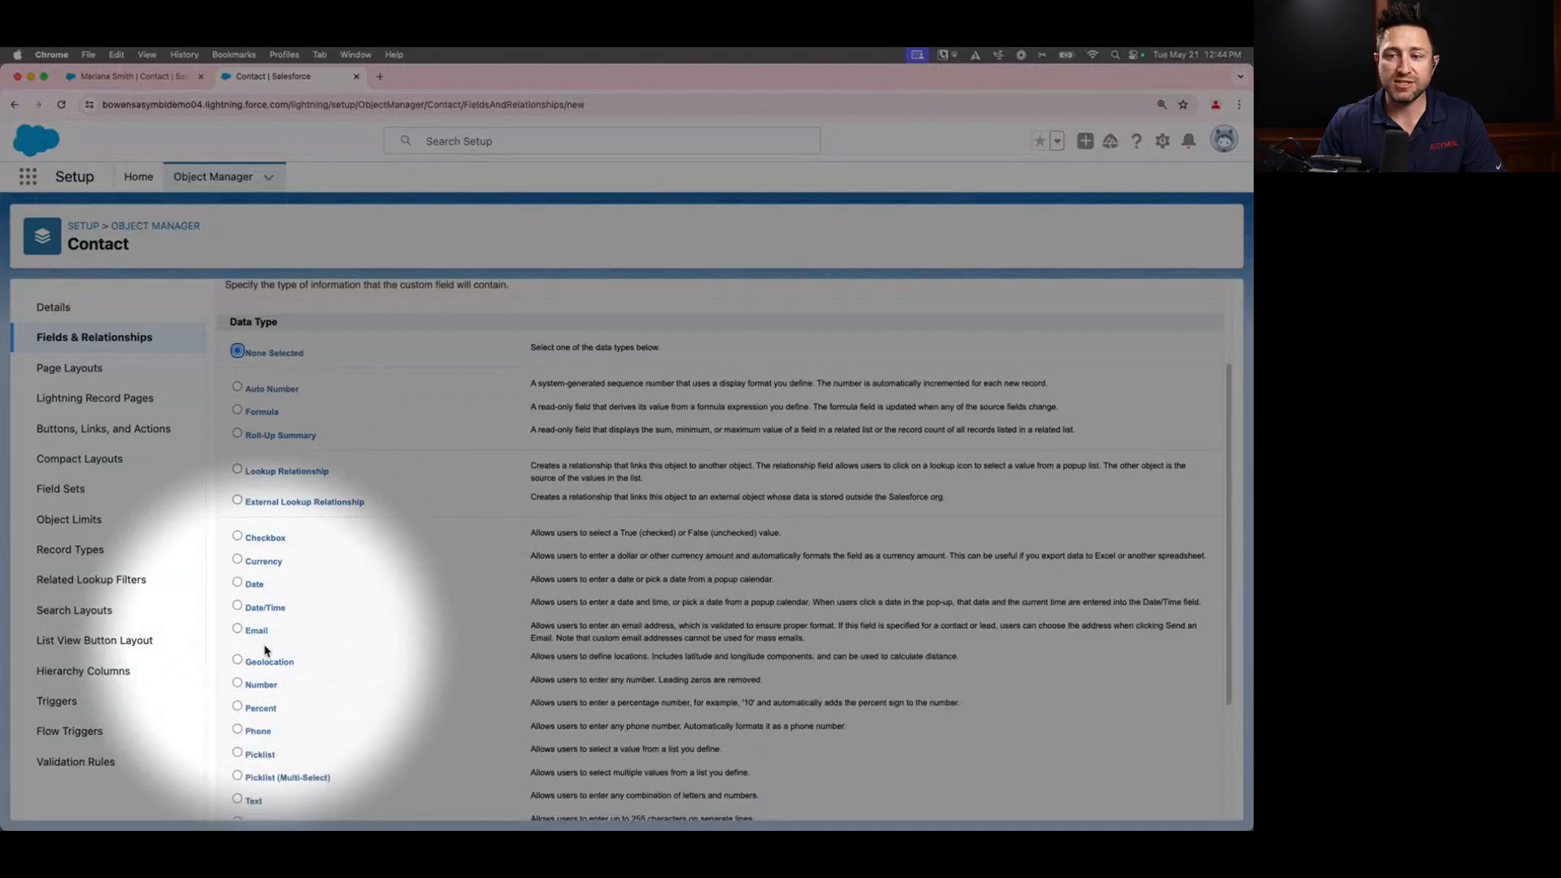
scroll(265, 685, "down", 5)
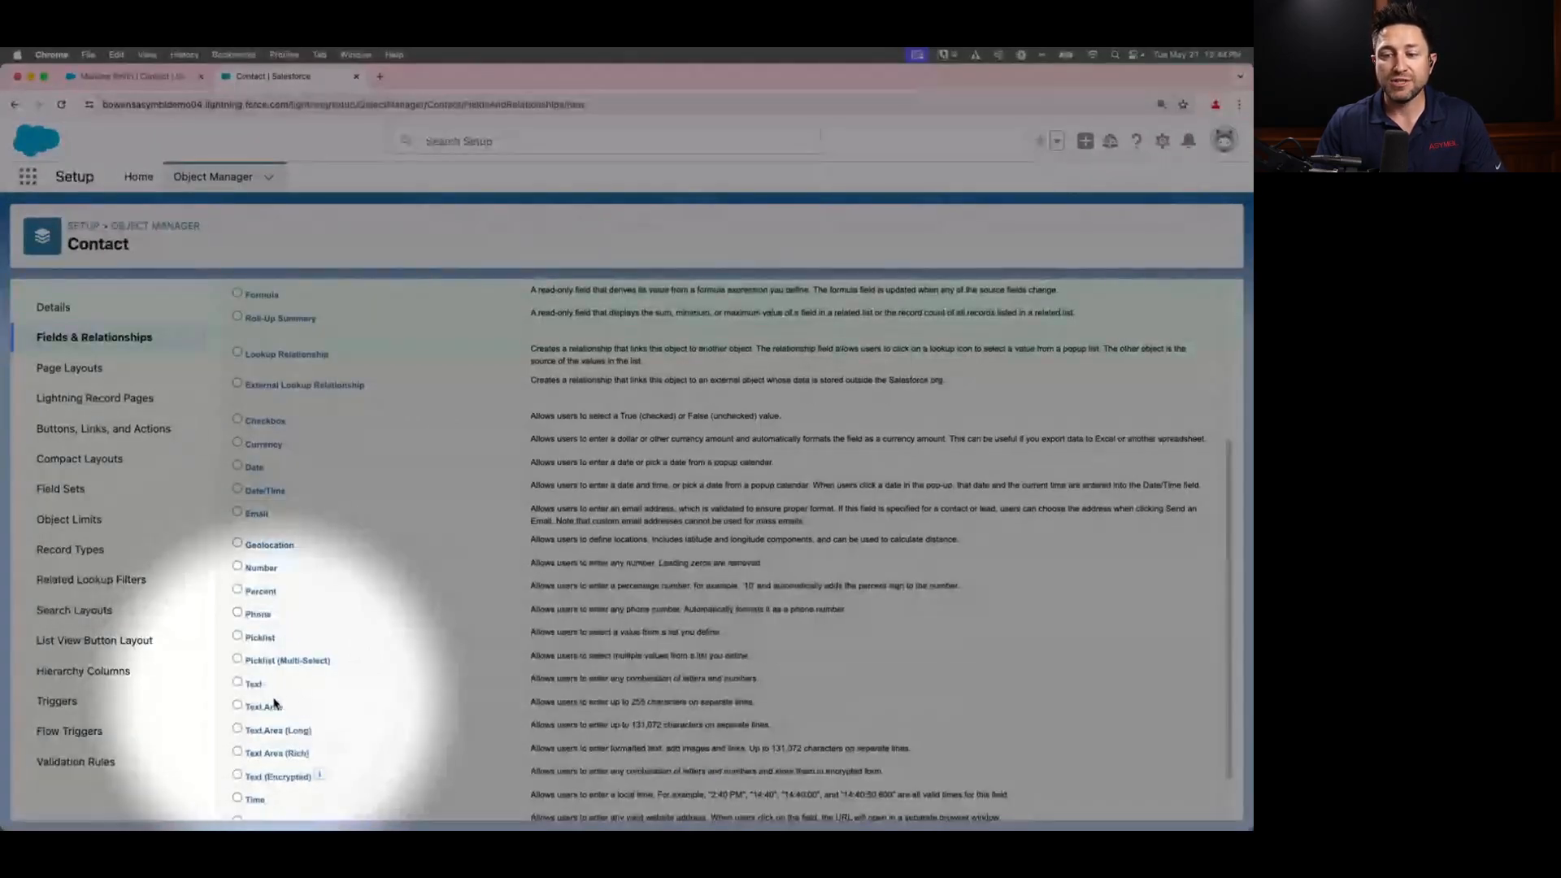
left_click(244, 683)
scroll(301, 690, "down", 3)
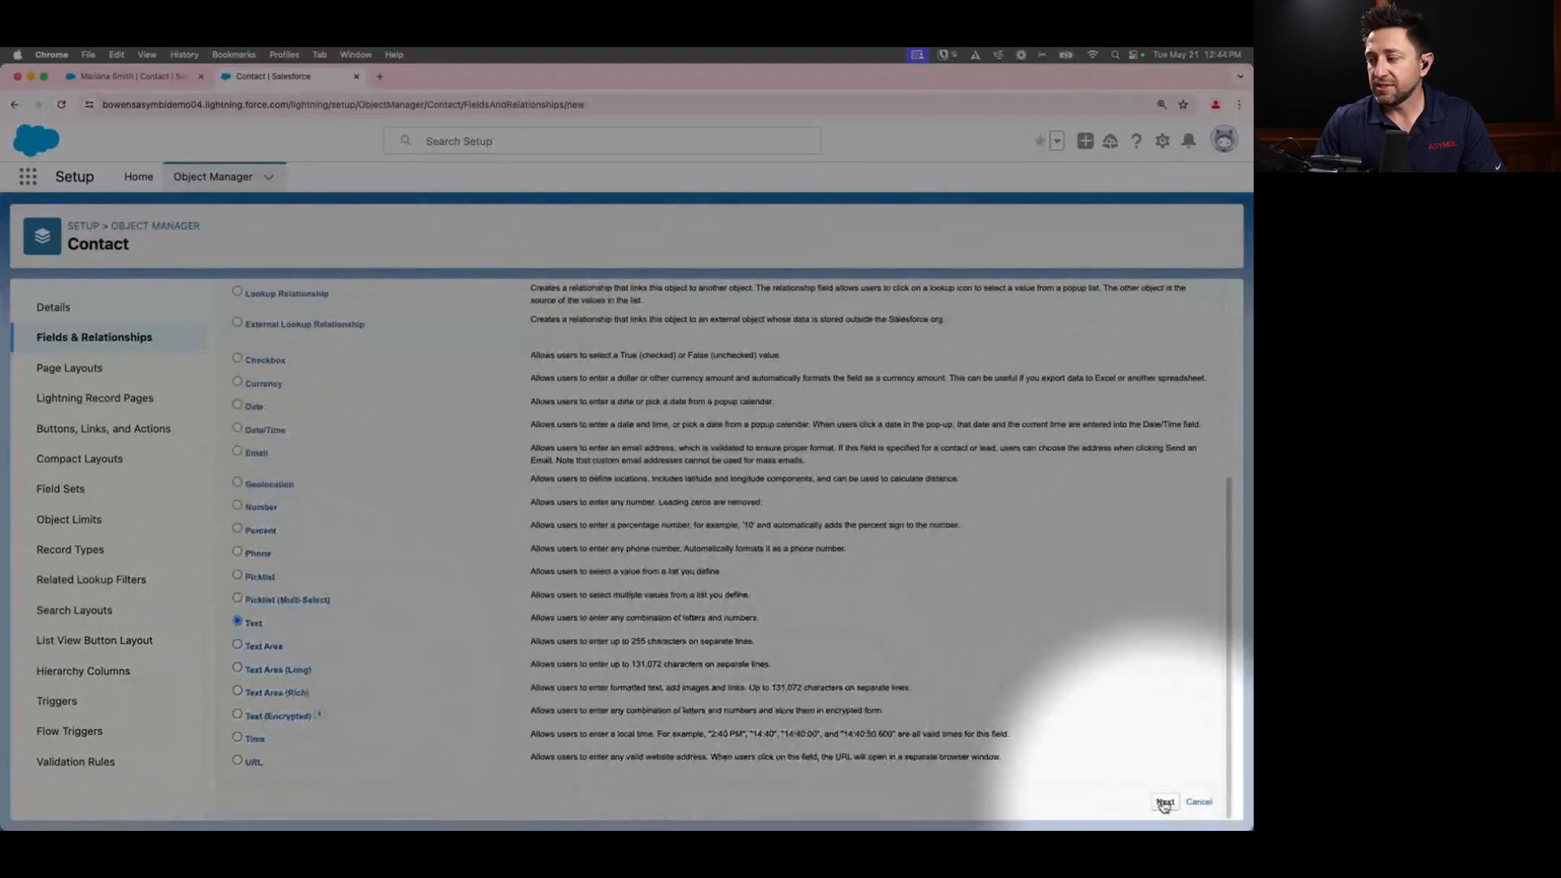
left_click(1164, 803)
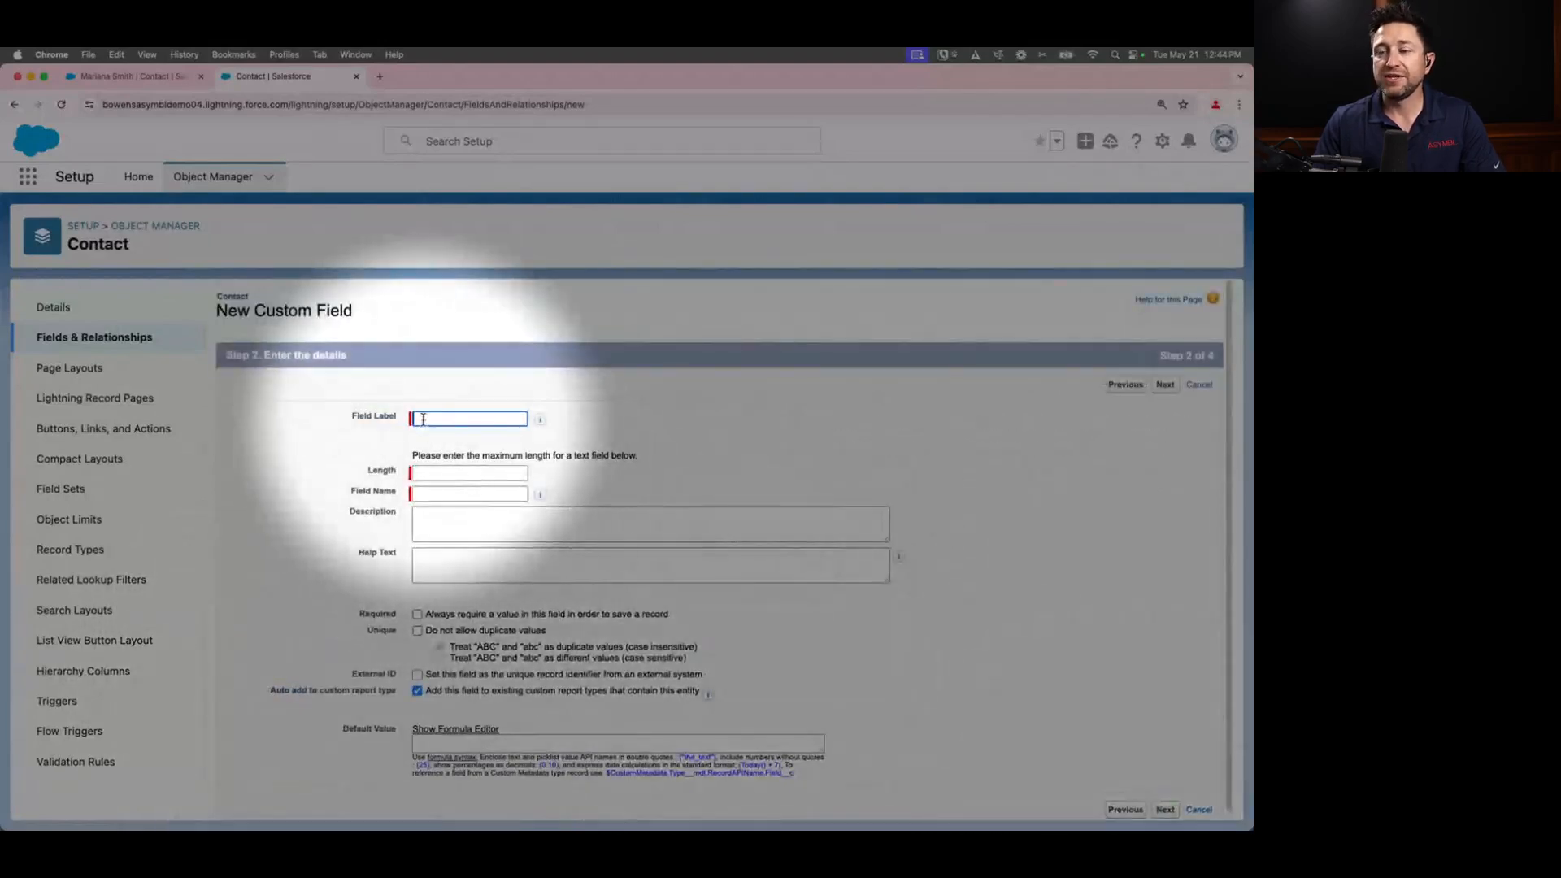
Step: Label the text field "height", set its length to 8, enter the description "sdfsadjfklsdjfkljs" and continue
left_click(422, 419)
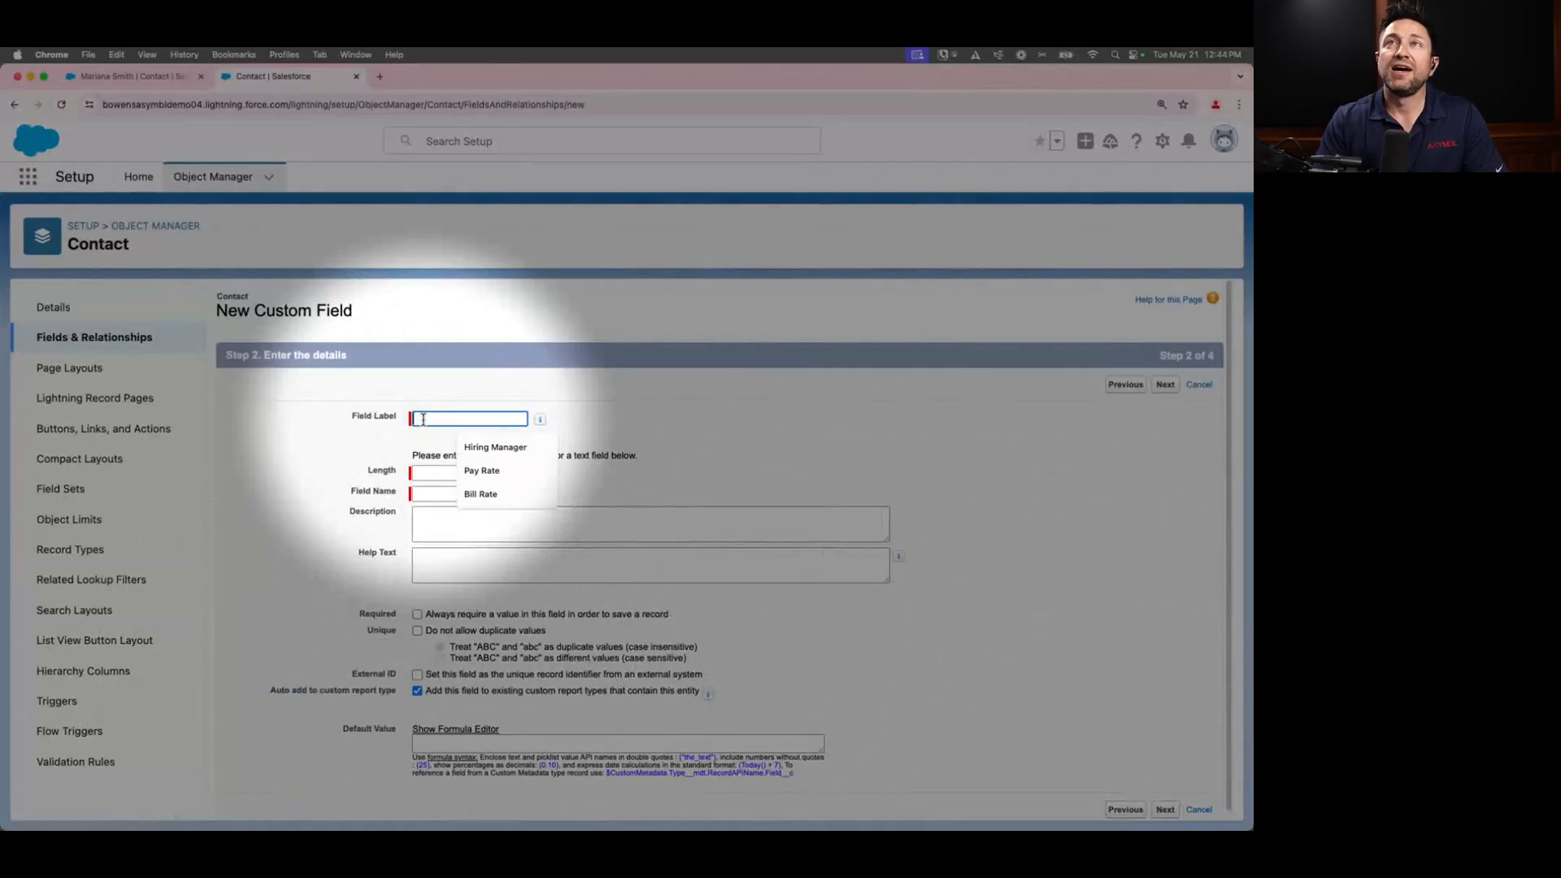
type("height")
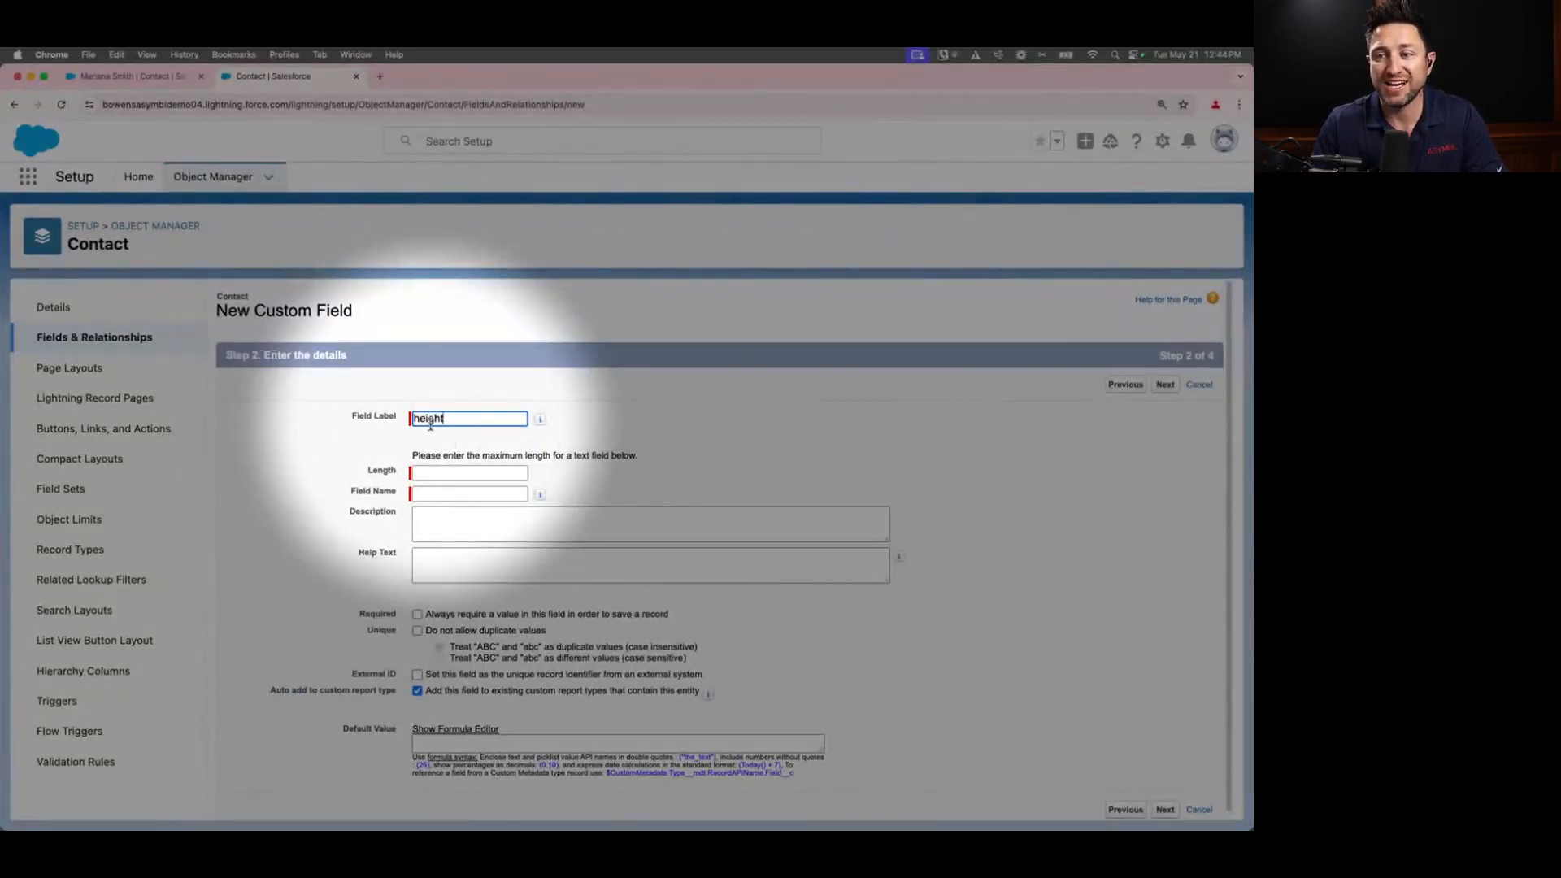
left_click(453, 472)
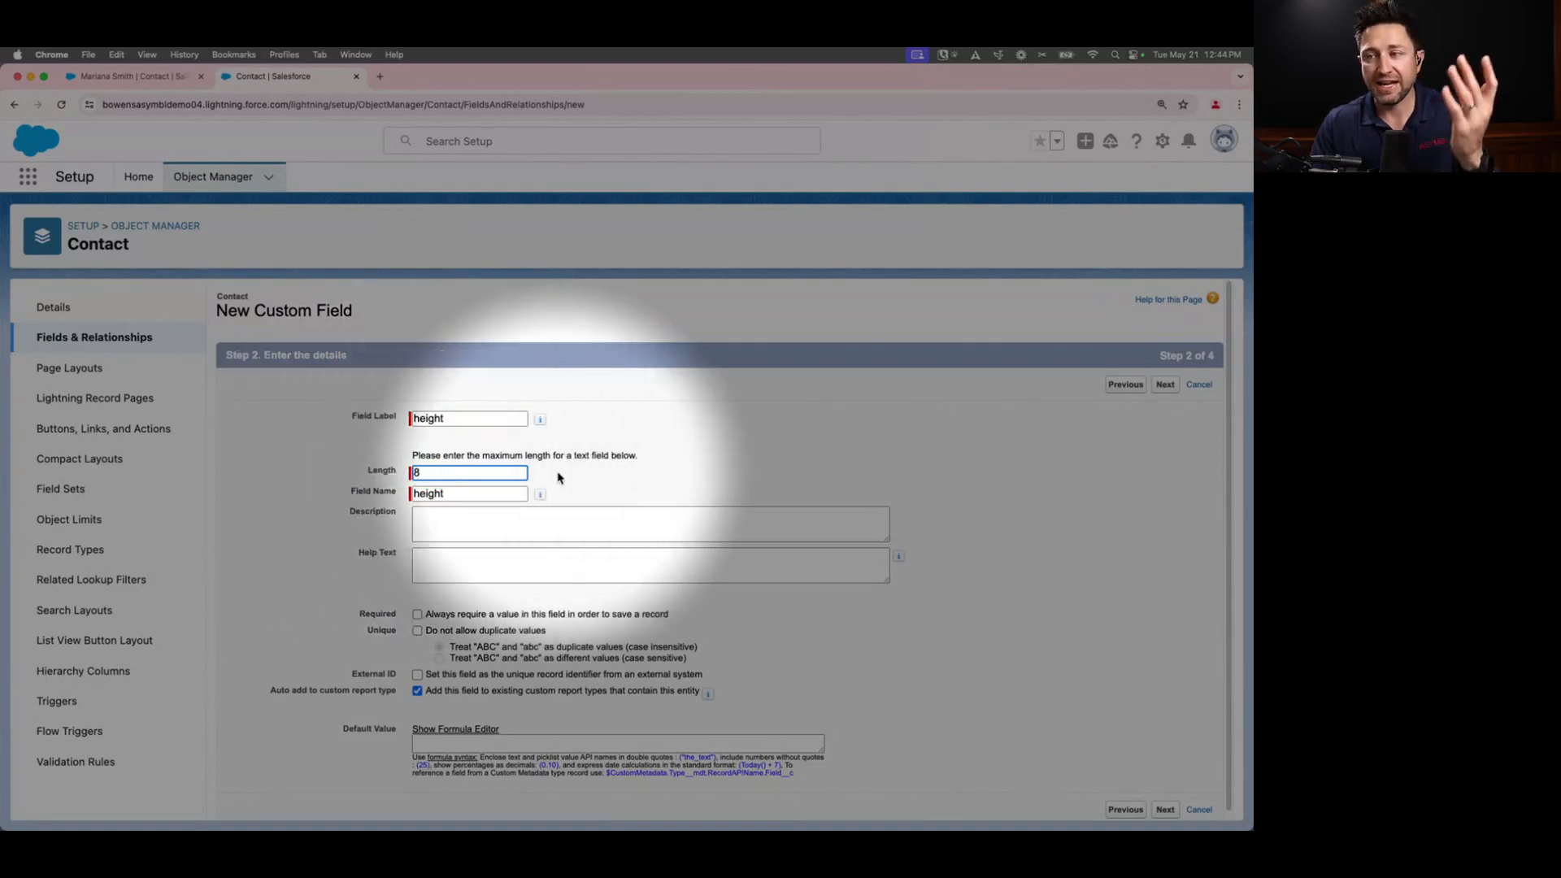
left_click(440, 523)
type("sdfsadjfklsdjfkljs")
scroll(472, 614, "down", 1)
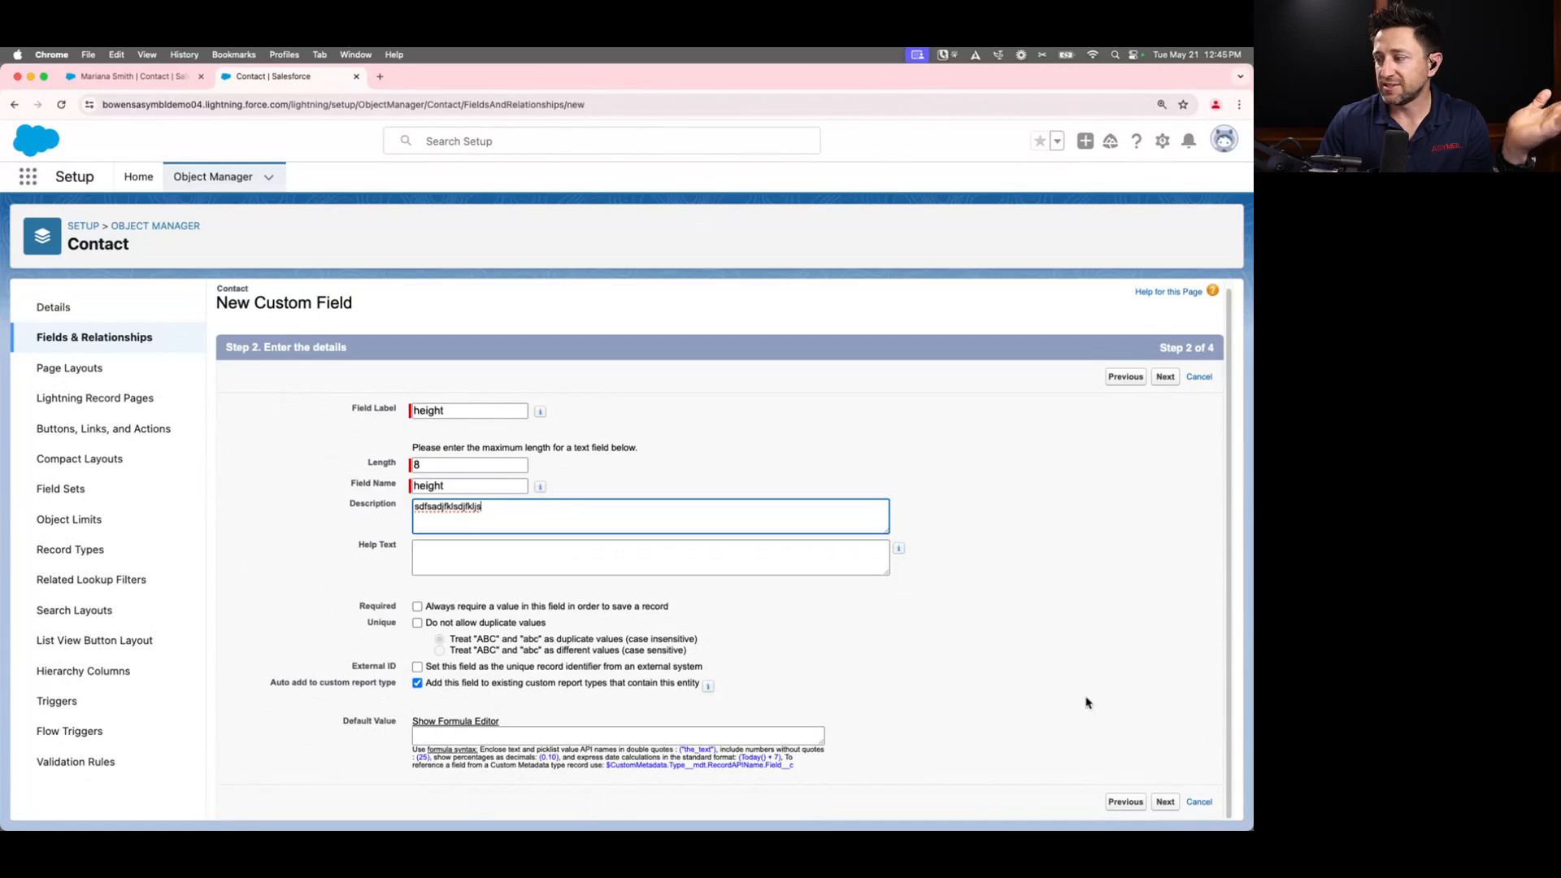
left_click(1165, 803)
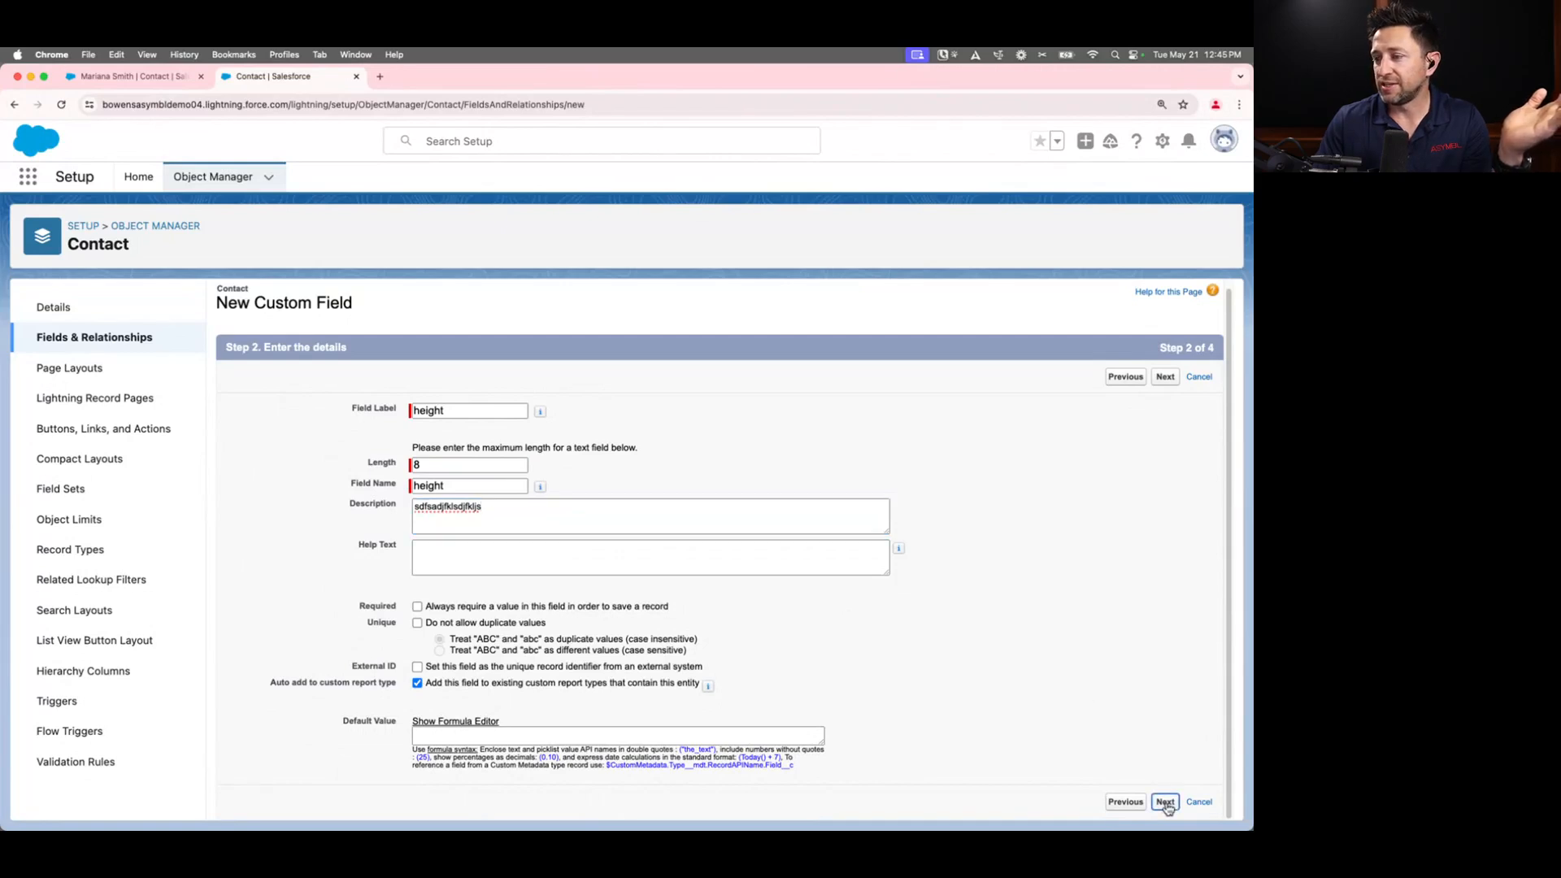
Step: Save the height field on the Contact Layout and look it up in the Contact field list
left_click(1164, 387)
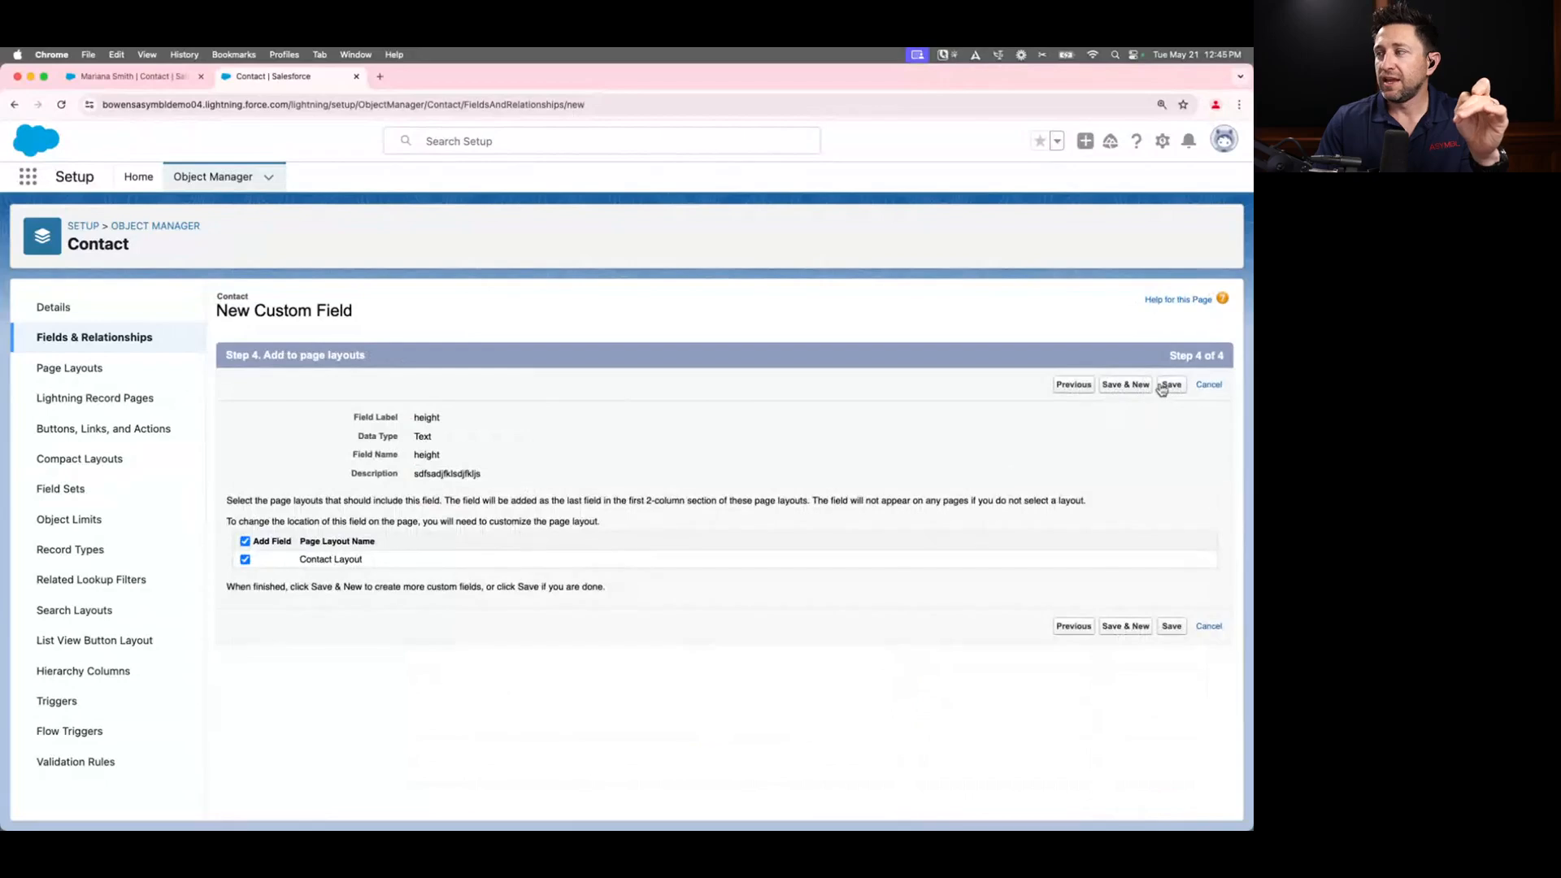
left_click(1165, 387)
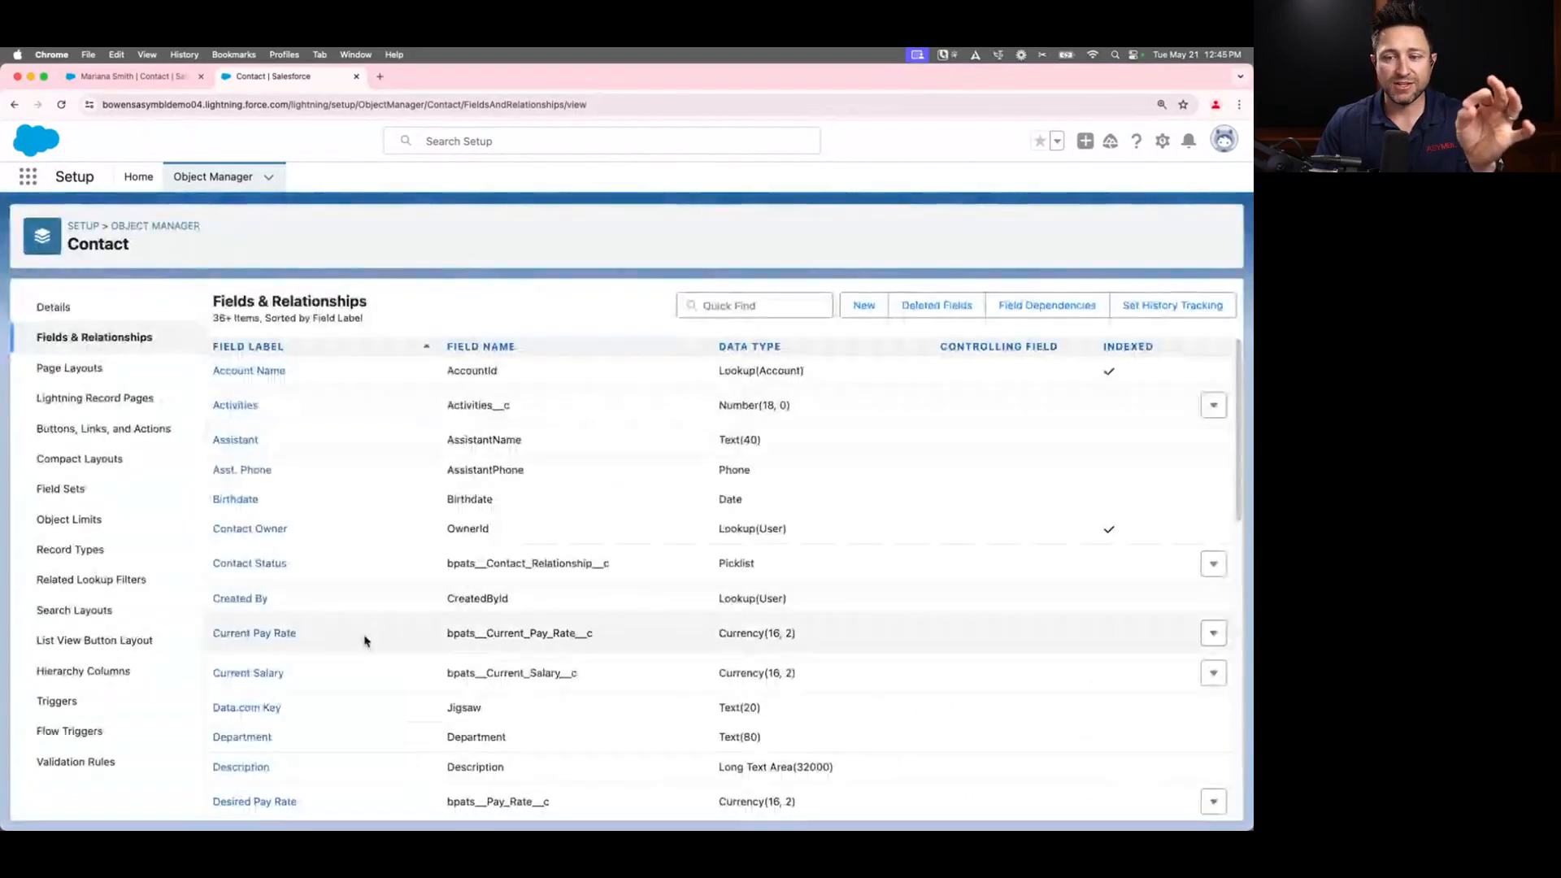
scroll(362, 638, "down", 5)
scroll(364, 641, "down", 3)
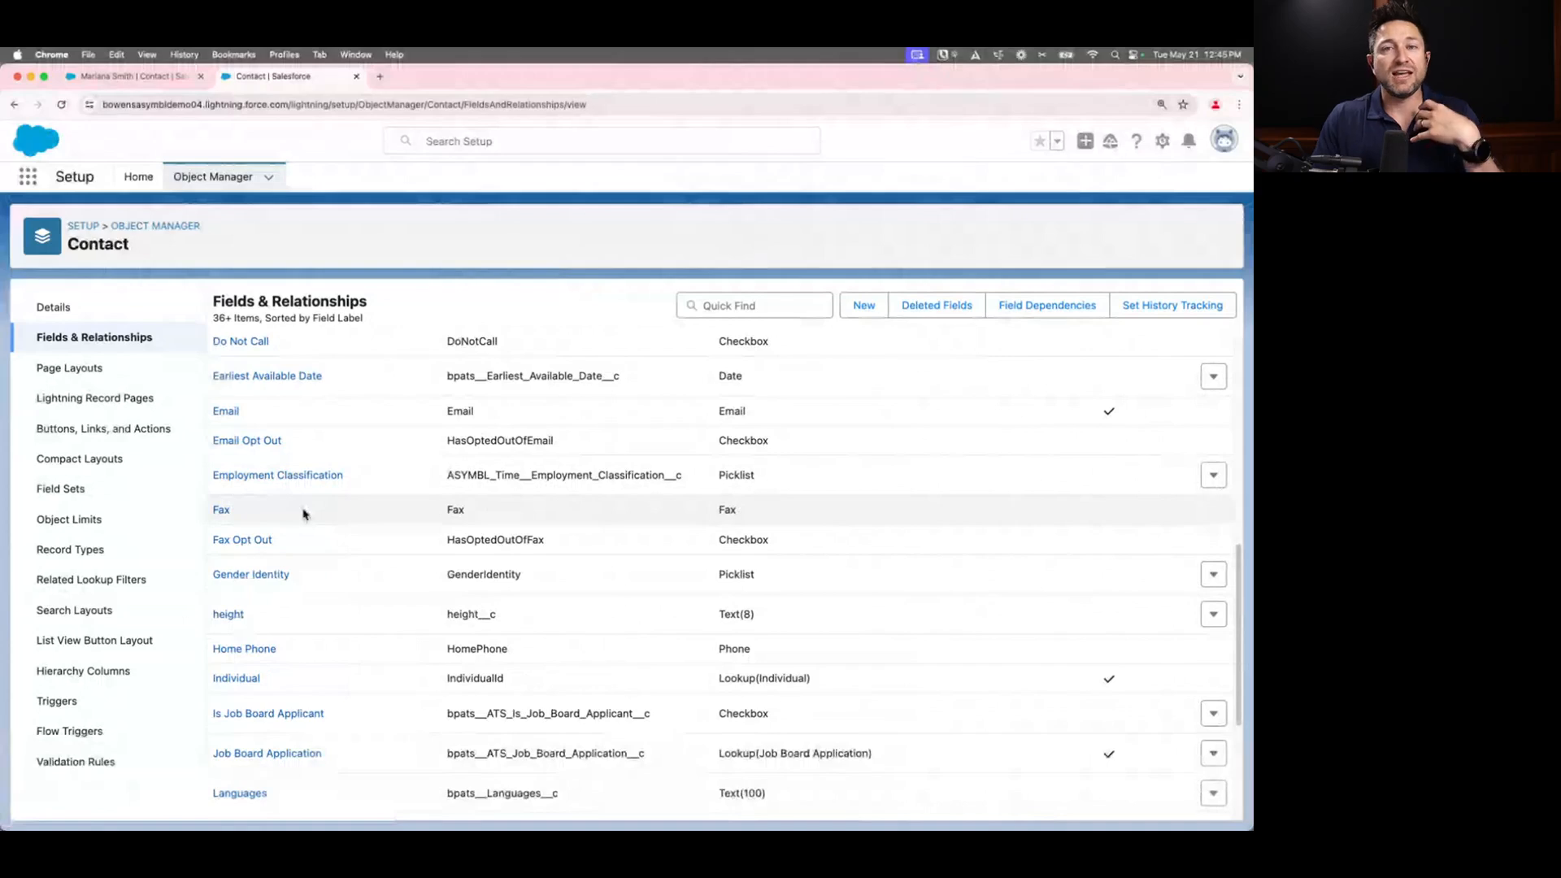
Step: Return to the contact record, reload it and open its record page for editing in Lightning App Builder
left_click(159, 79)
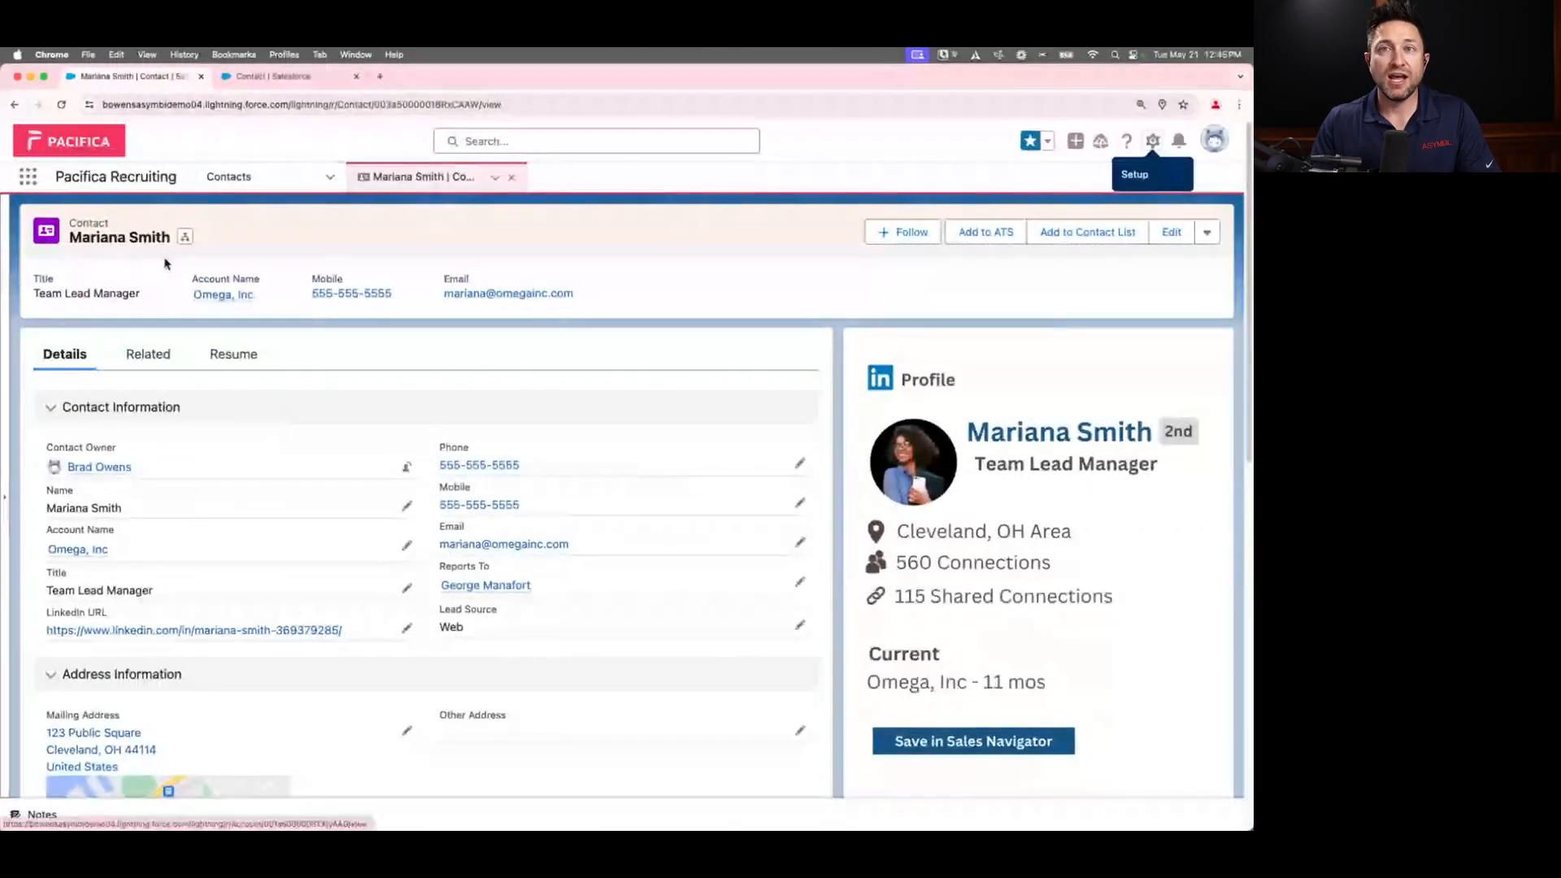
left_click(63, 104)
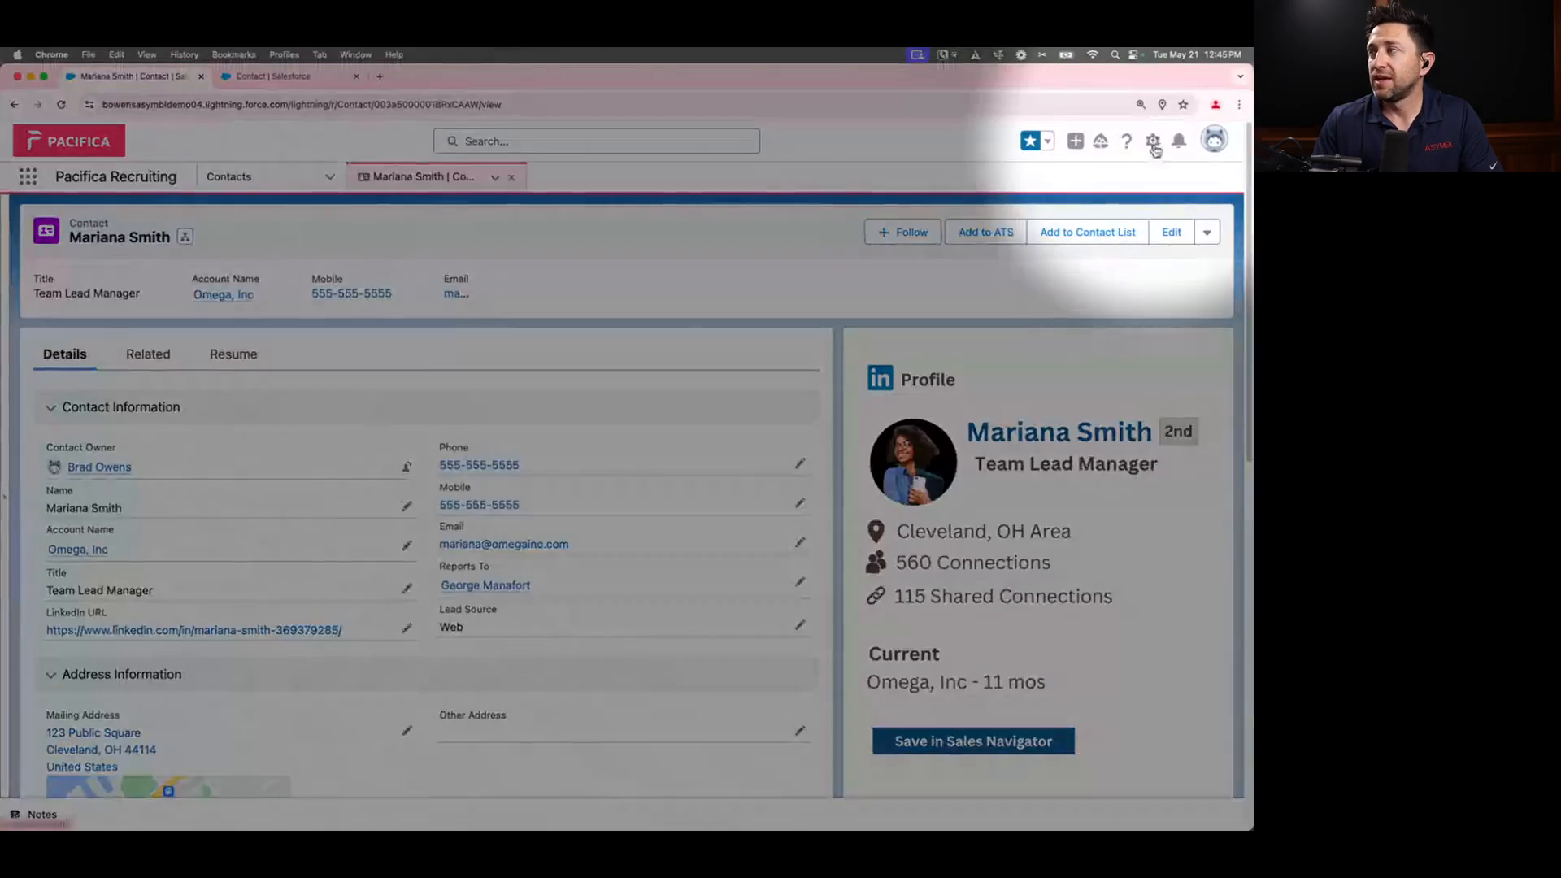
left_click(1153, 143)
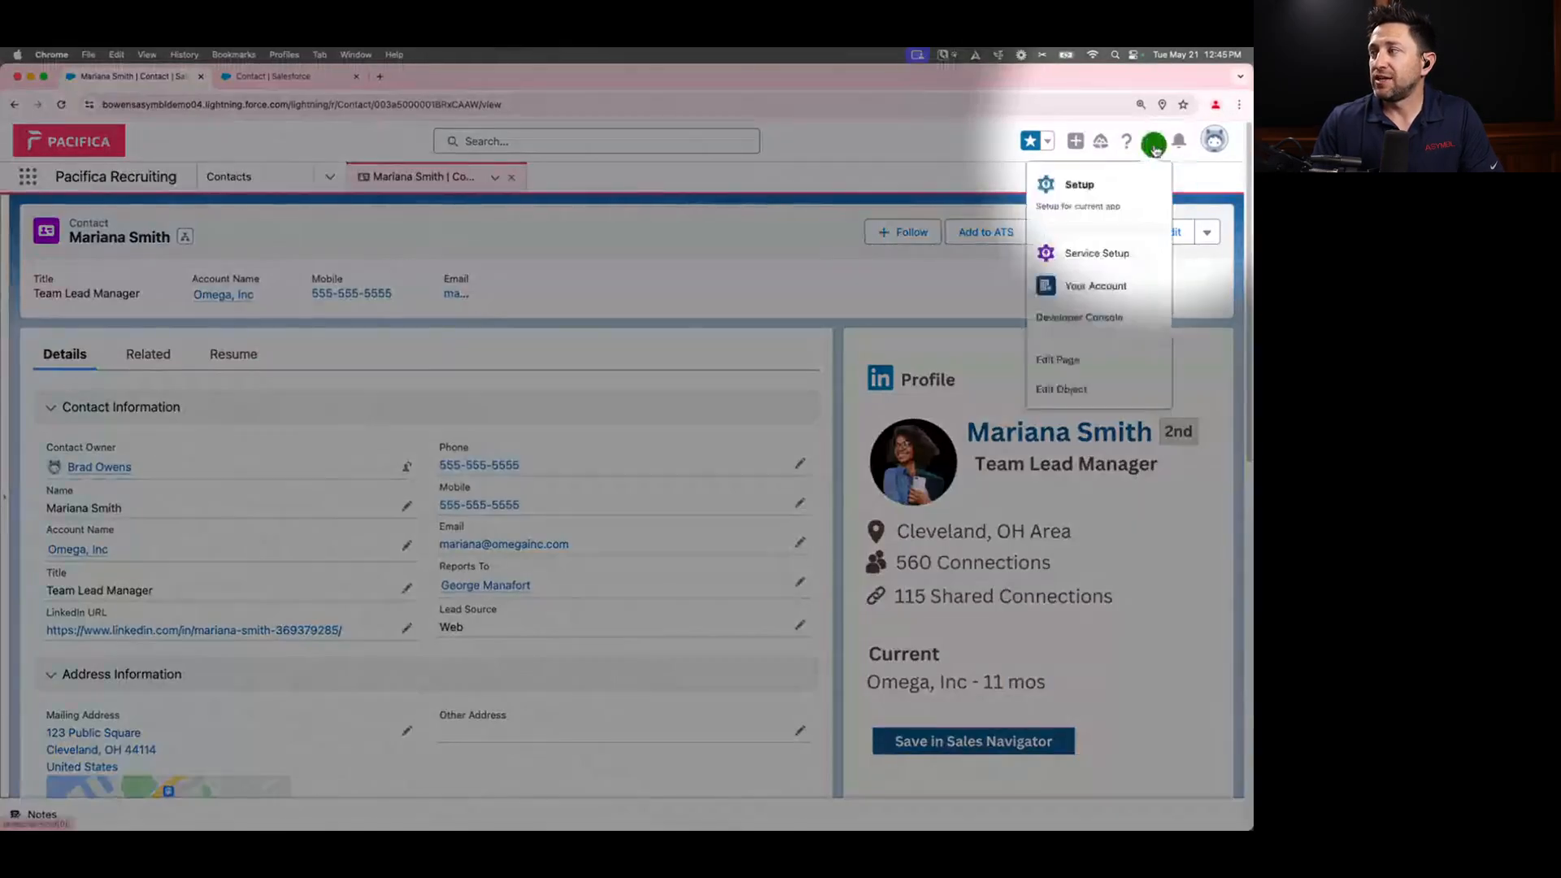
left_click(1058, 360)
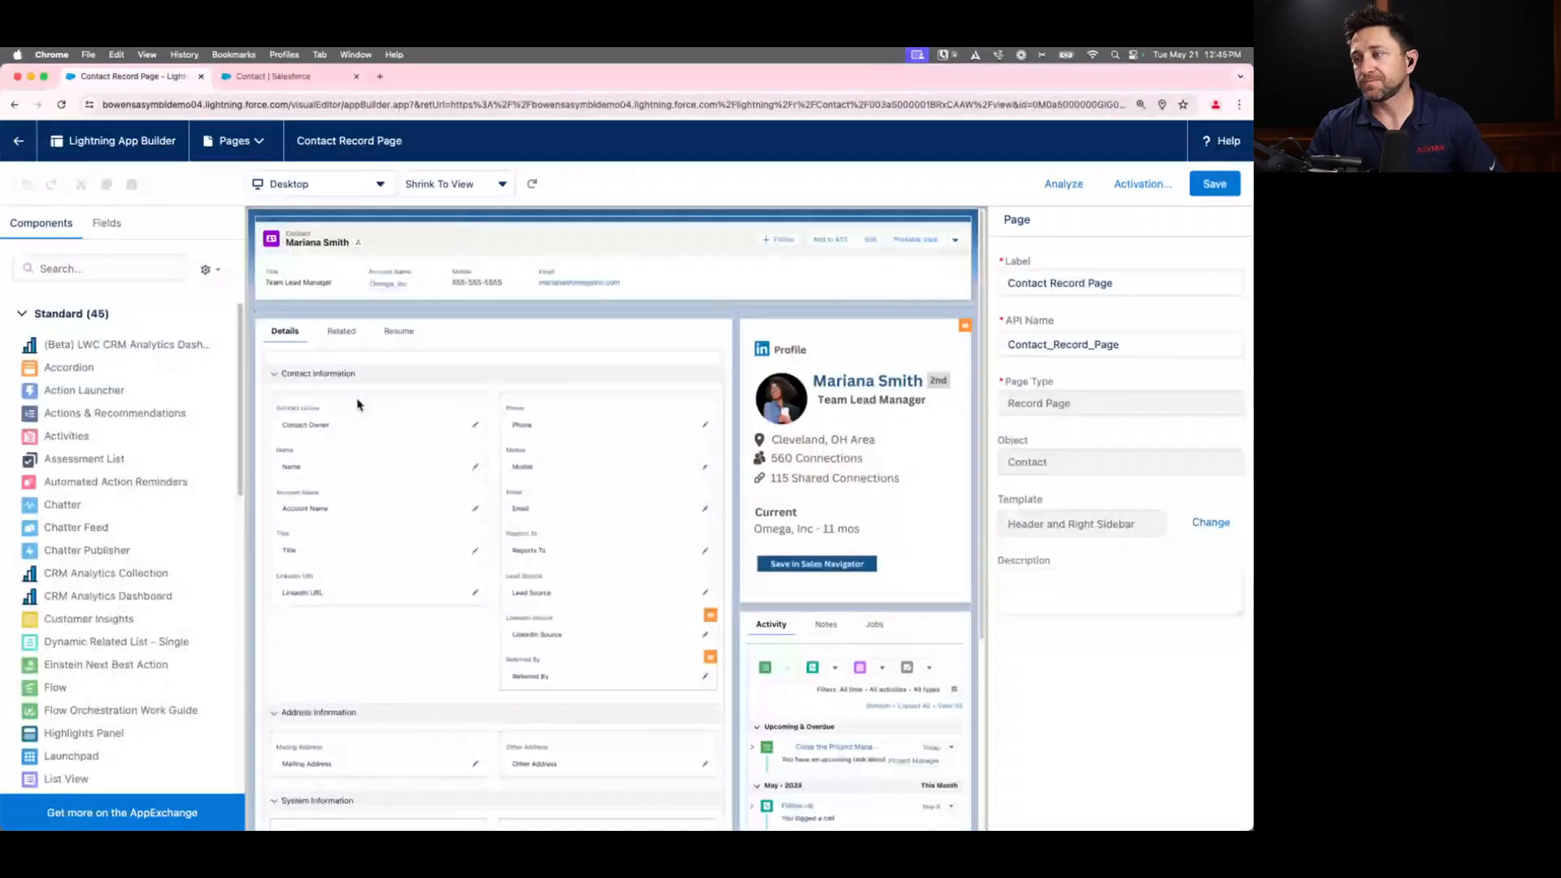
Step: Examine the Contact Information fields, the activity section and the LinkedIn profile component on the record page
left_click(372, 403)
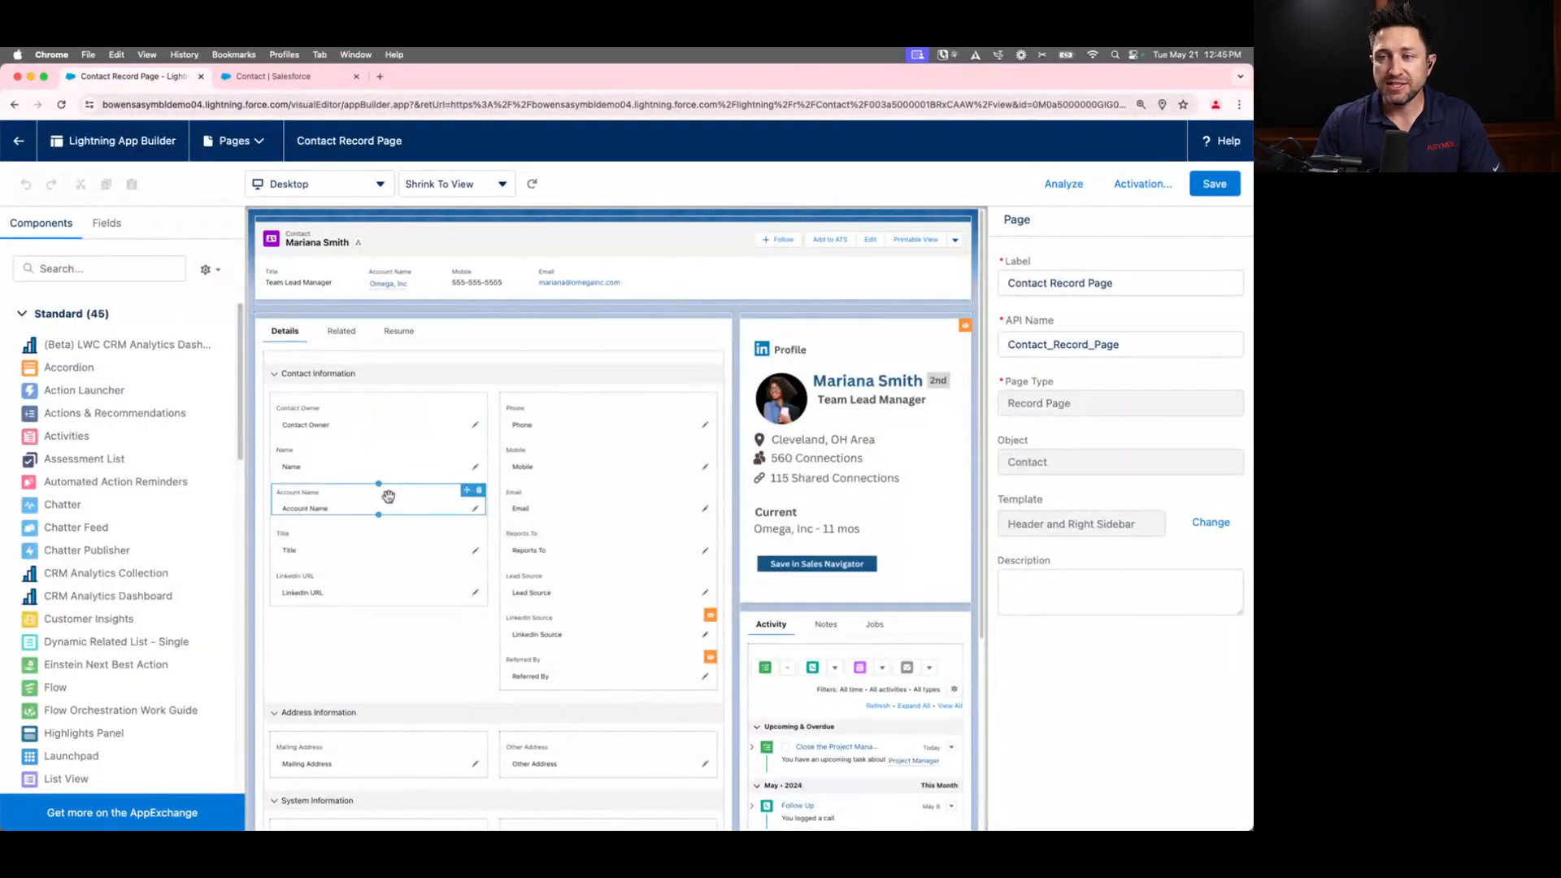
key("F1")
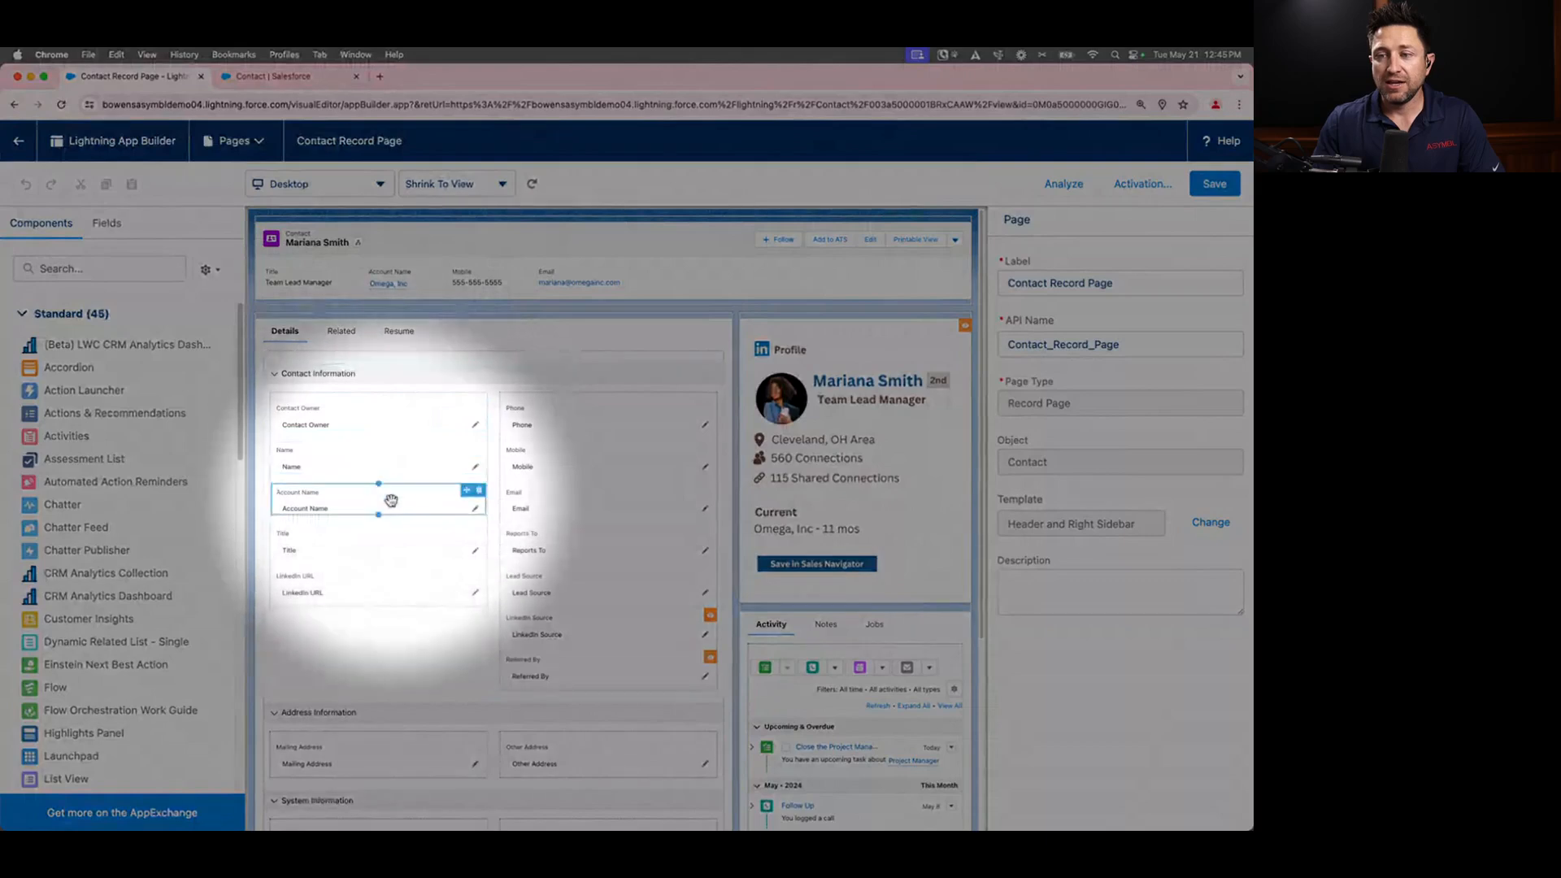
left_click(384, 542)
left_click(558, 451)
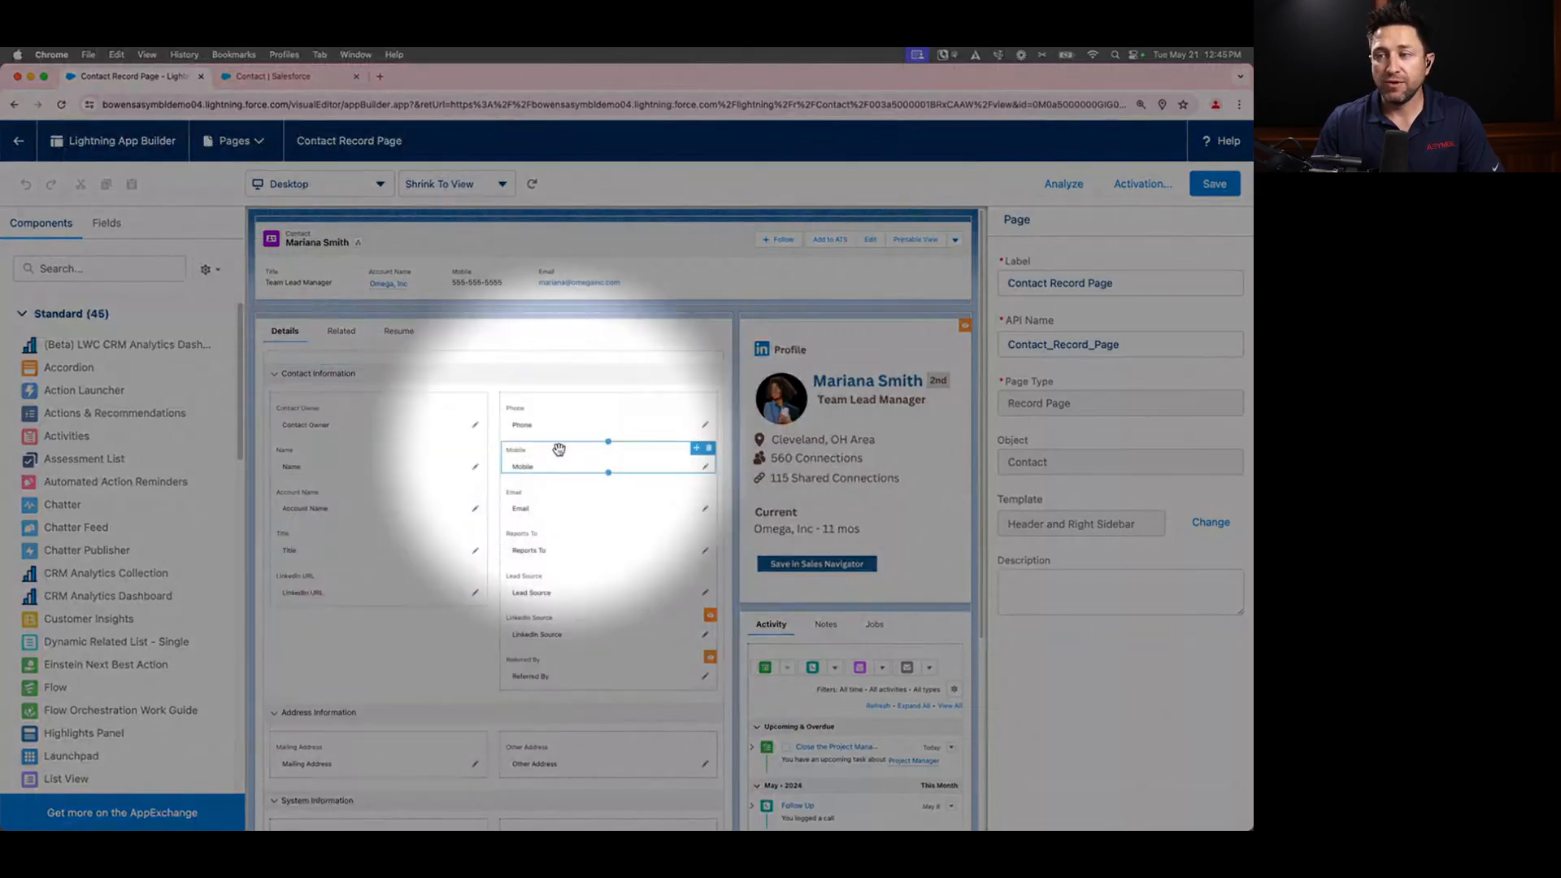
left_click(549, 511)
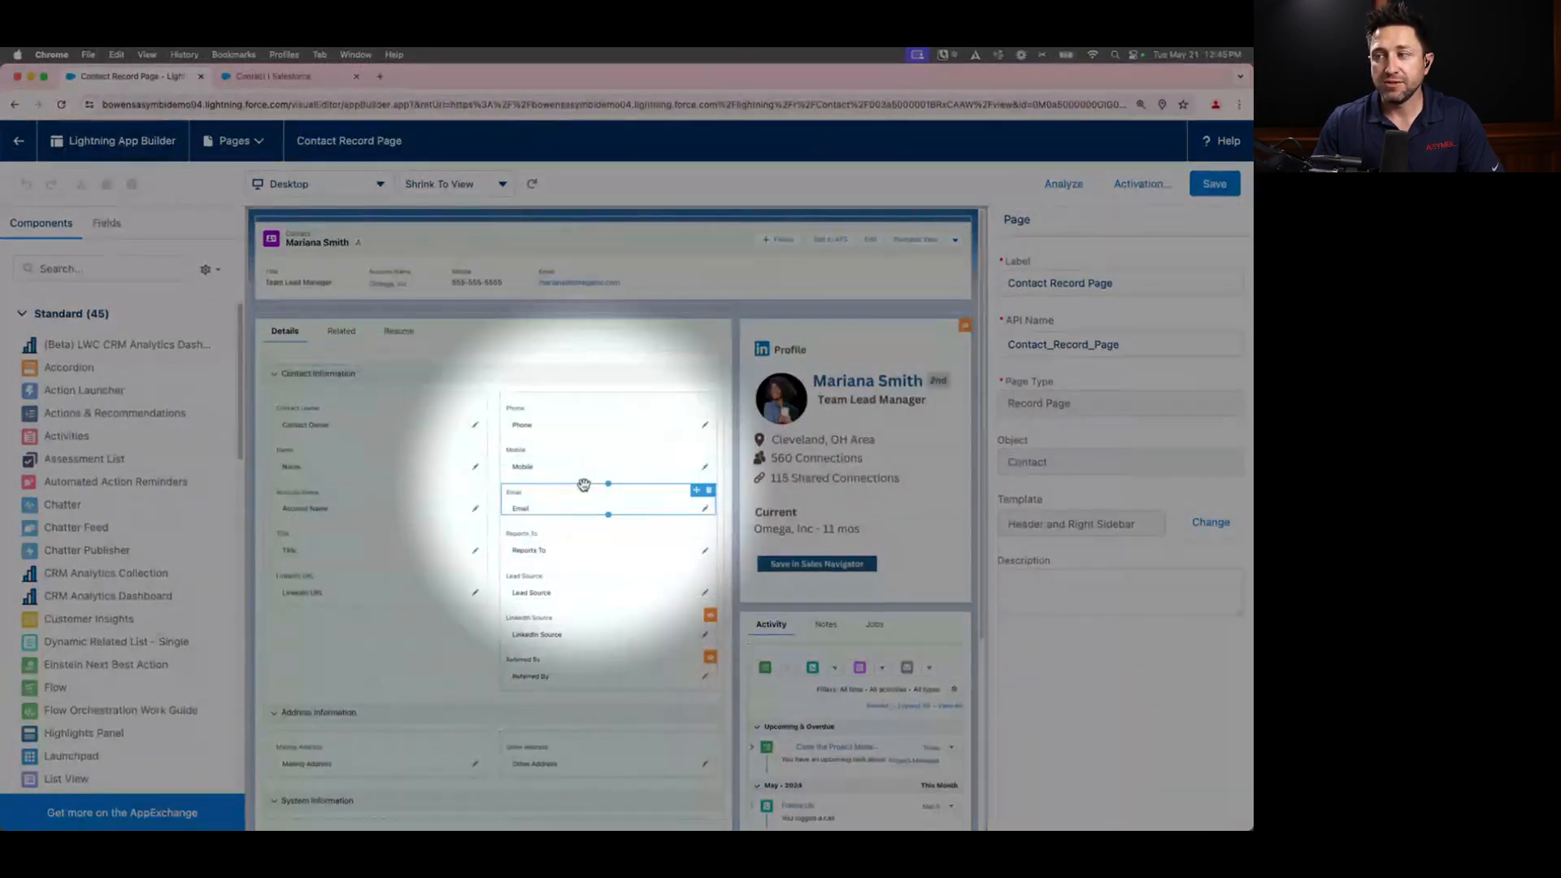
left_click(904, 620)
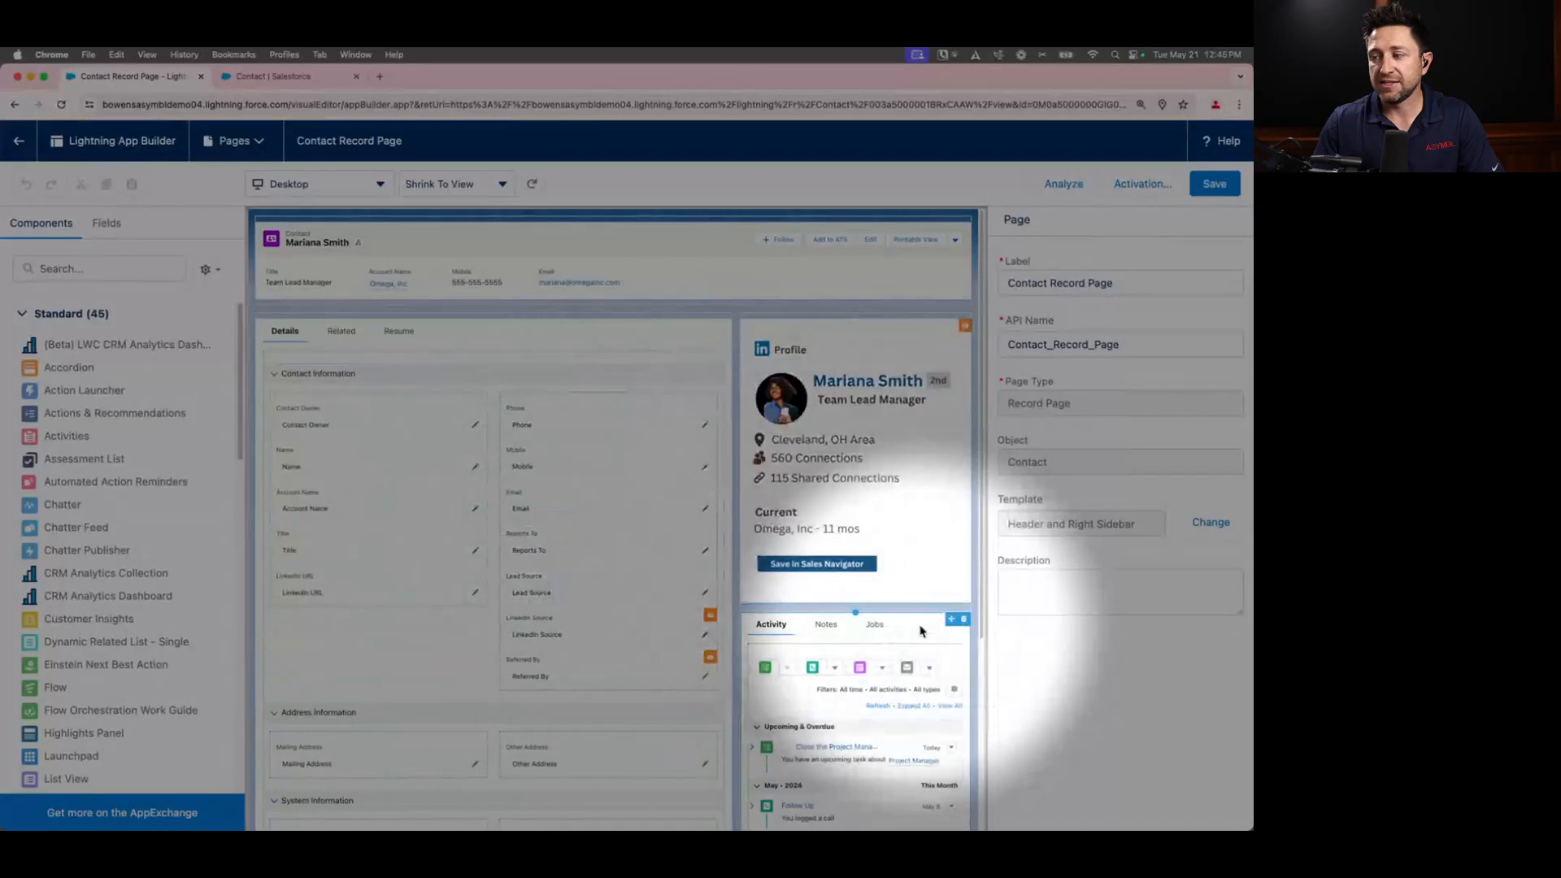
left_click(871, 435)
mouse_move(858, 352)
left_mouse_down()
mouse_move(874, 473)
mouse_move(867, 715)
mouse_move(852, 341)
left_mouse_up()
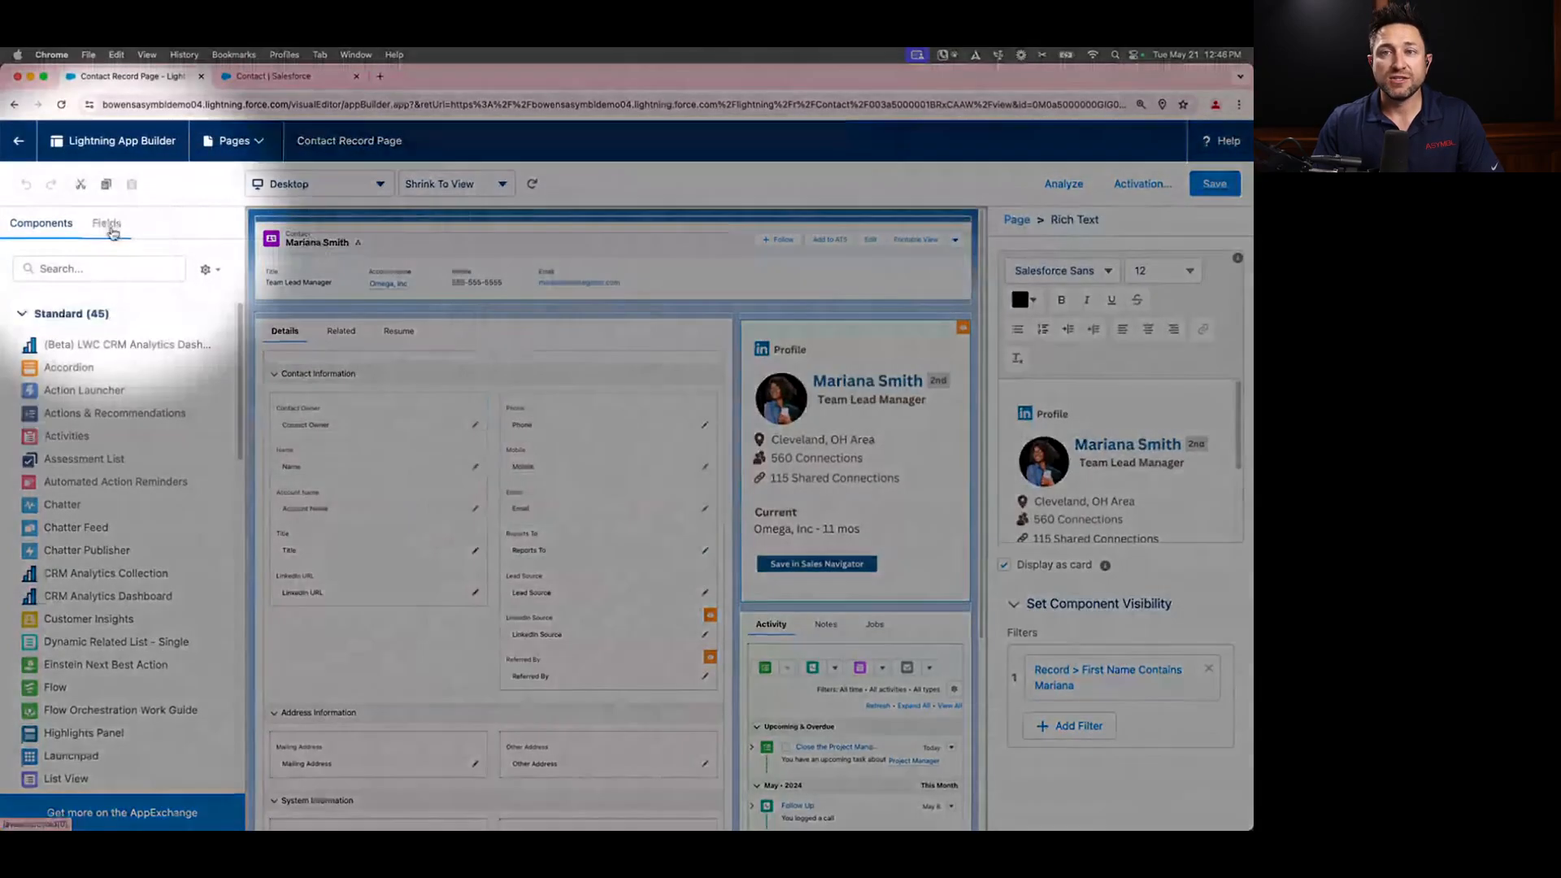
Step: Search the available Contact fields for "height" and place that field below LinkedIn URL in Contact Information
left_click(106, 223)
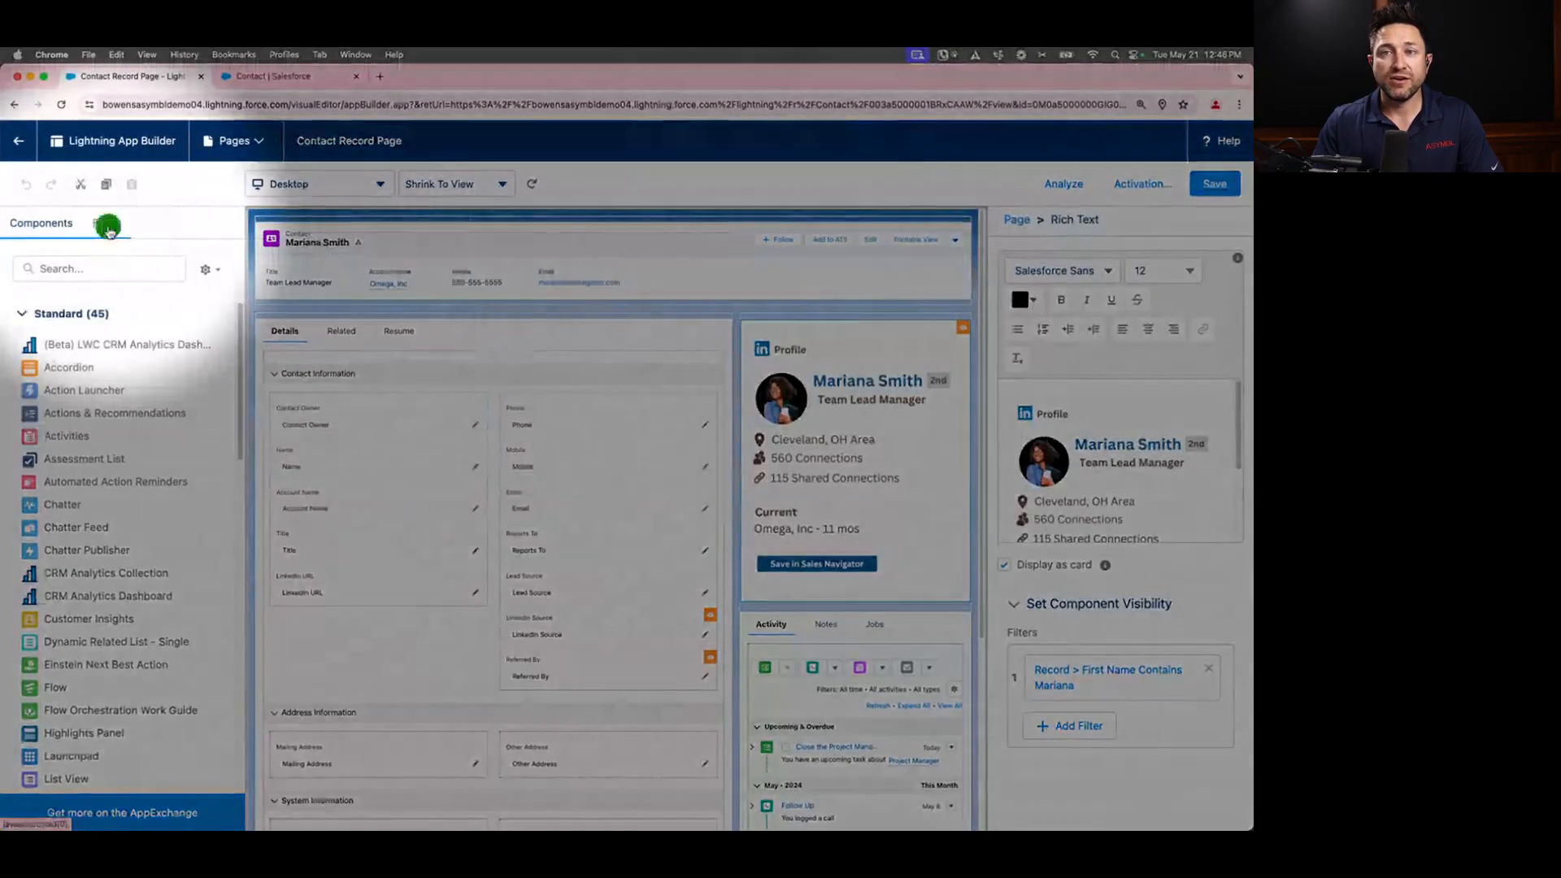
left_click(88, 288)
type("height")
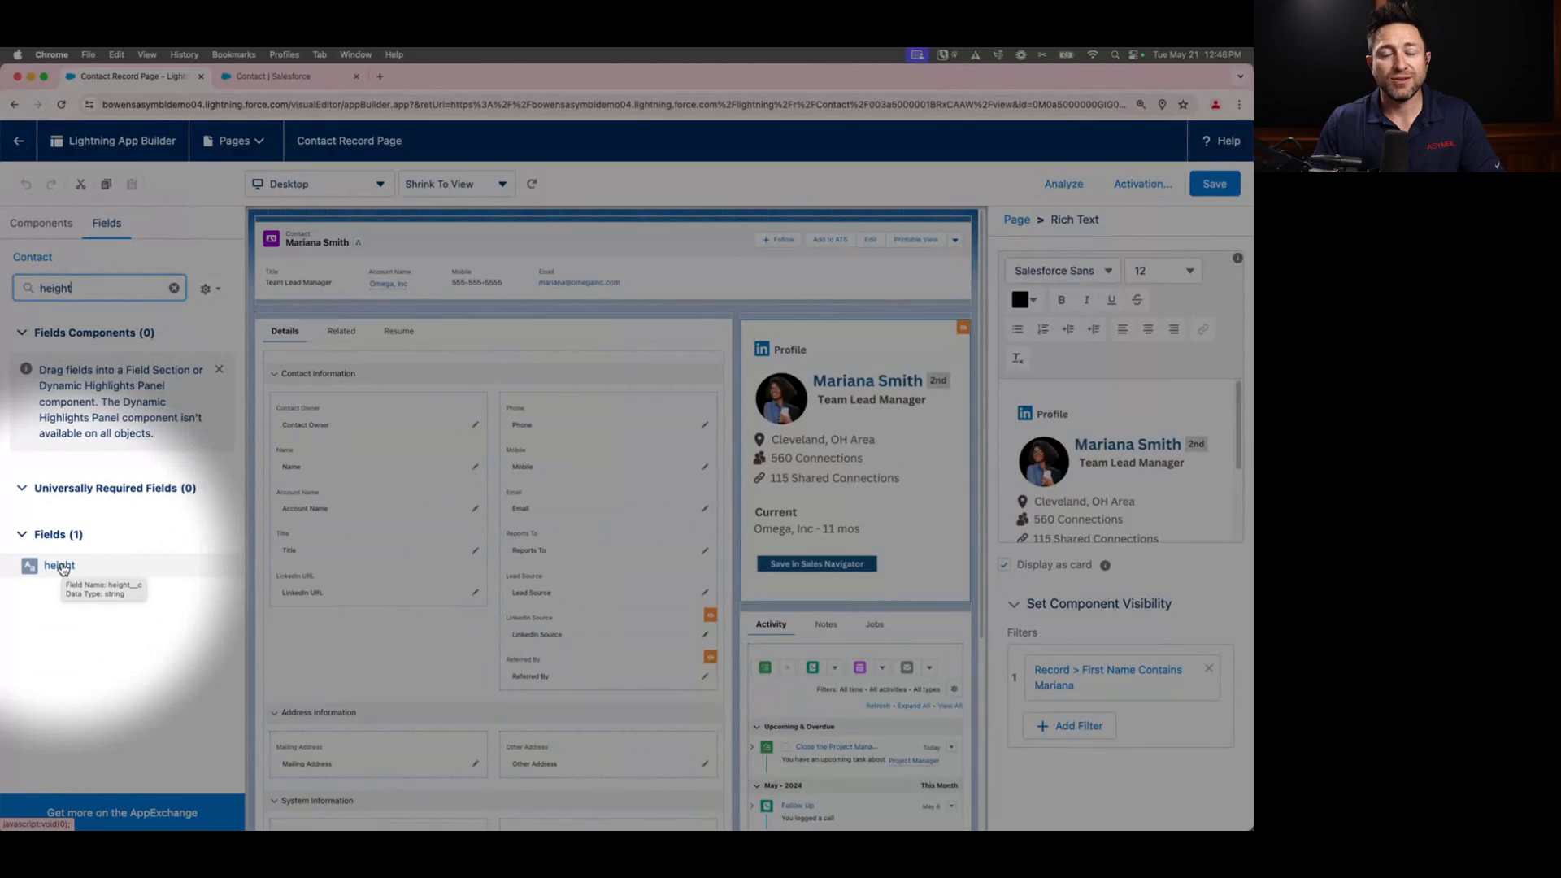
left_click(61, 566)
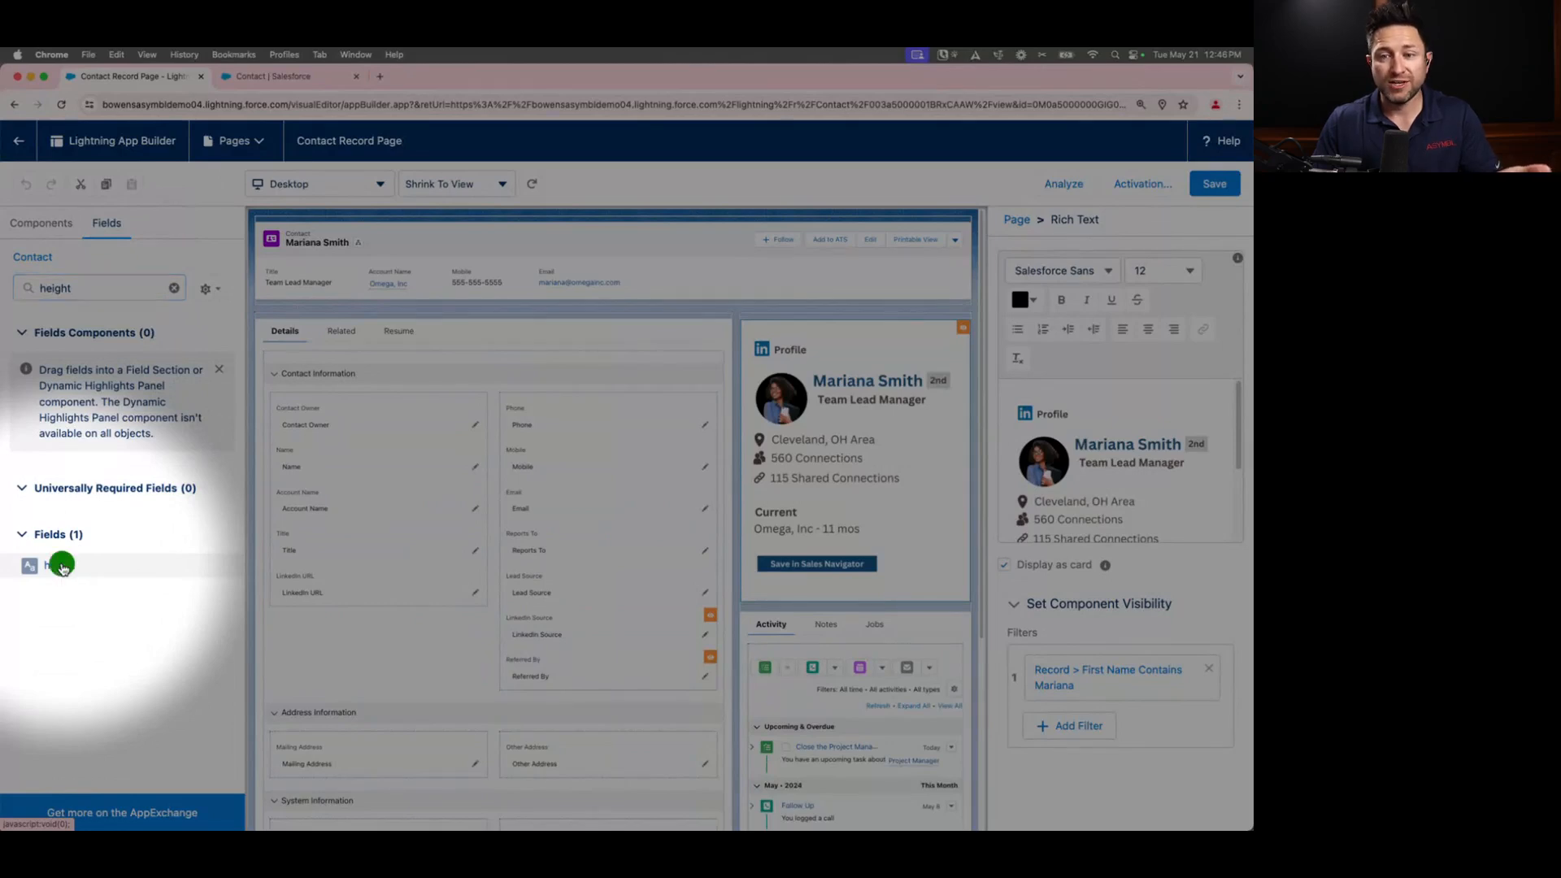
left_click_drag(61, 566, 329, 602)
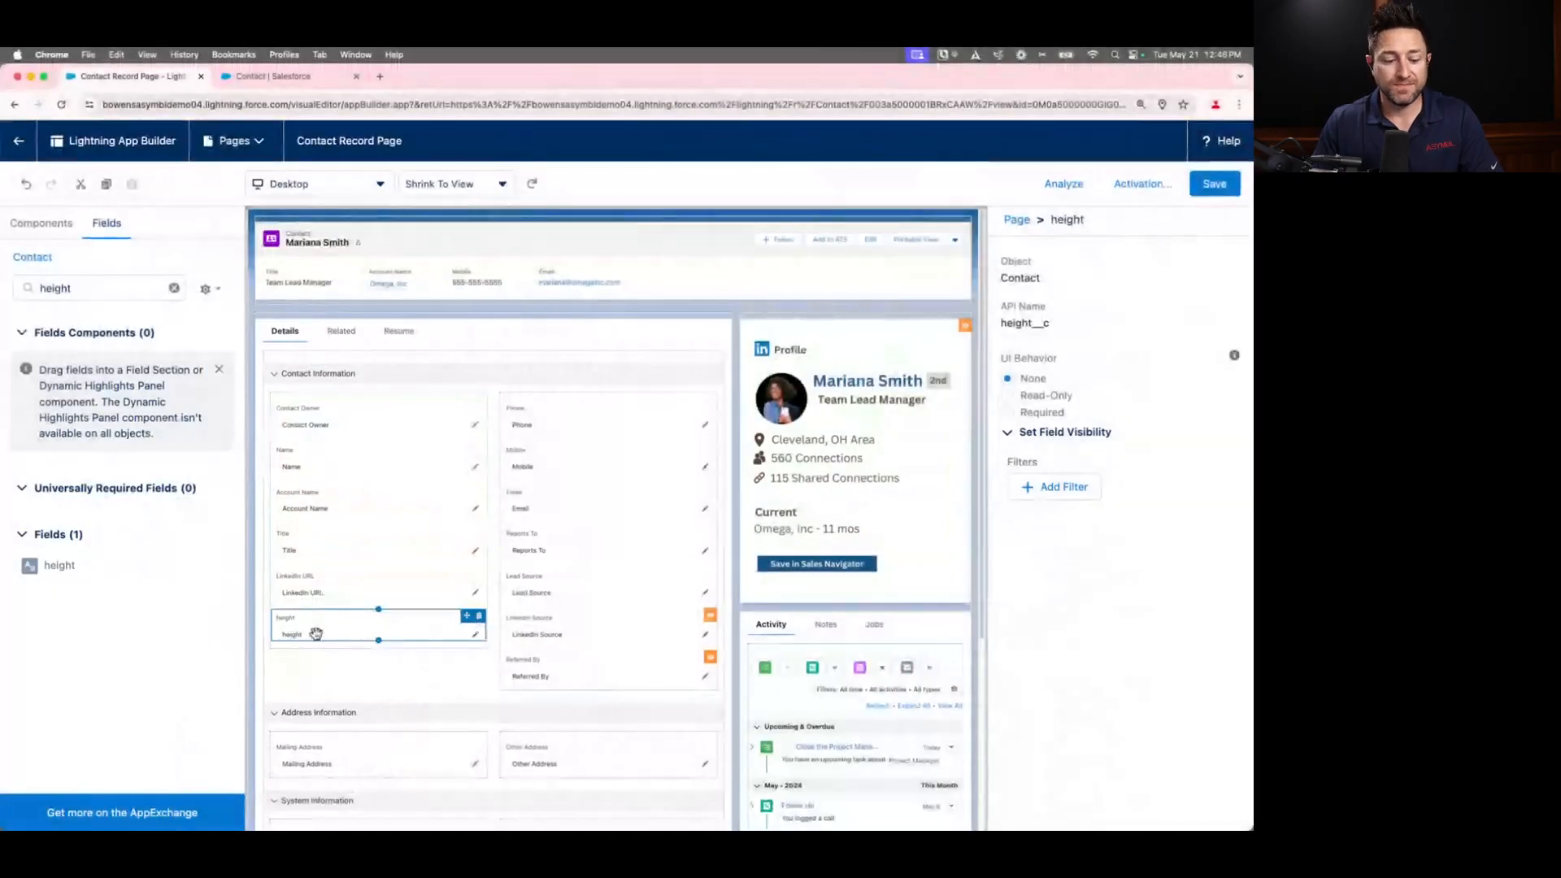
Step: Save the Contact Record Page changes and return from Lightning App Builder to the contact record
left_click(1214, 185)
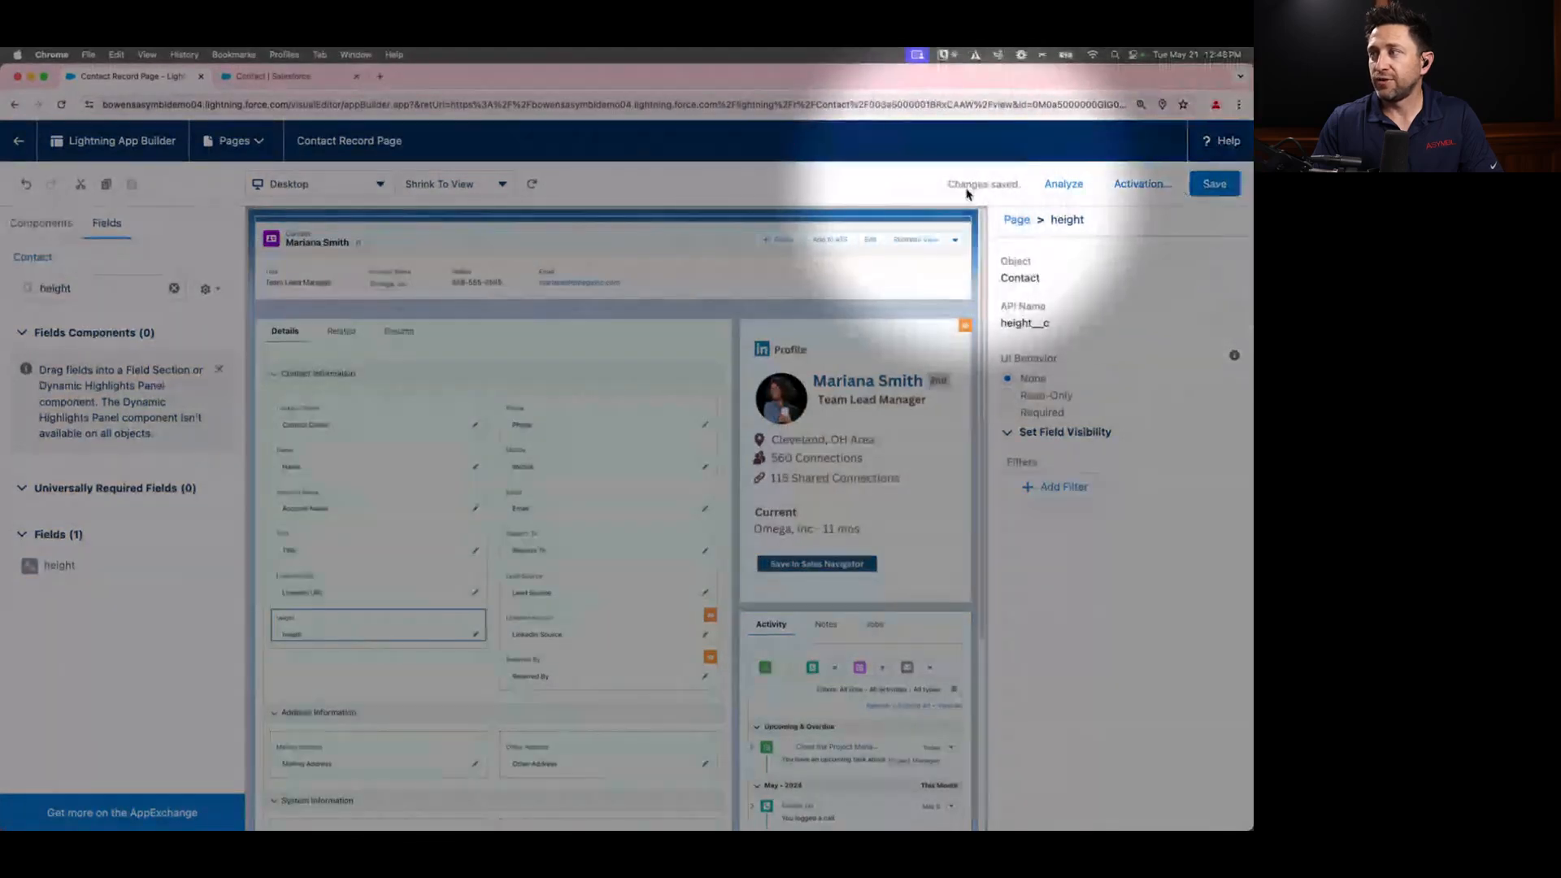
left_click(18, 140)
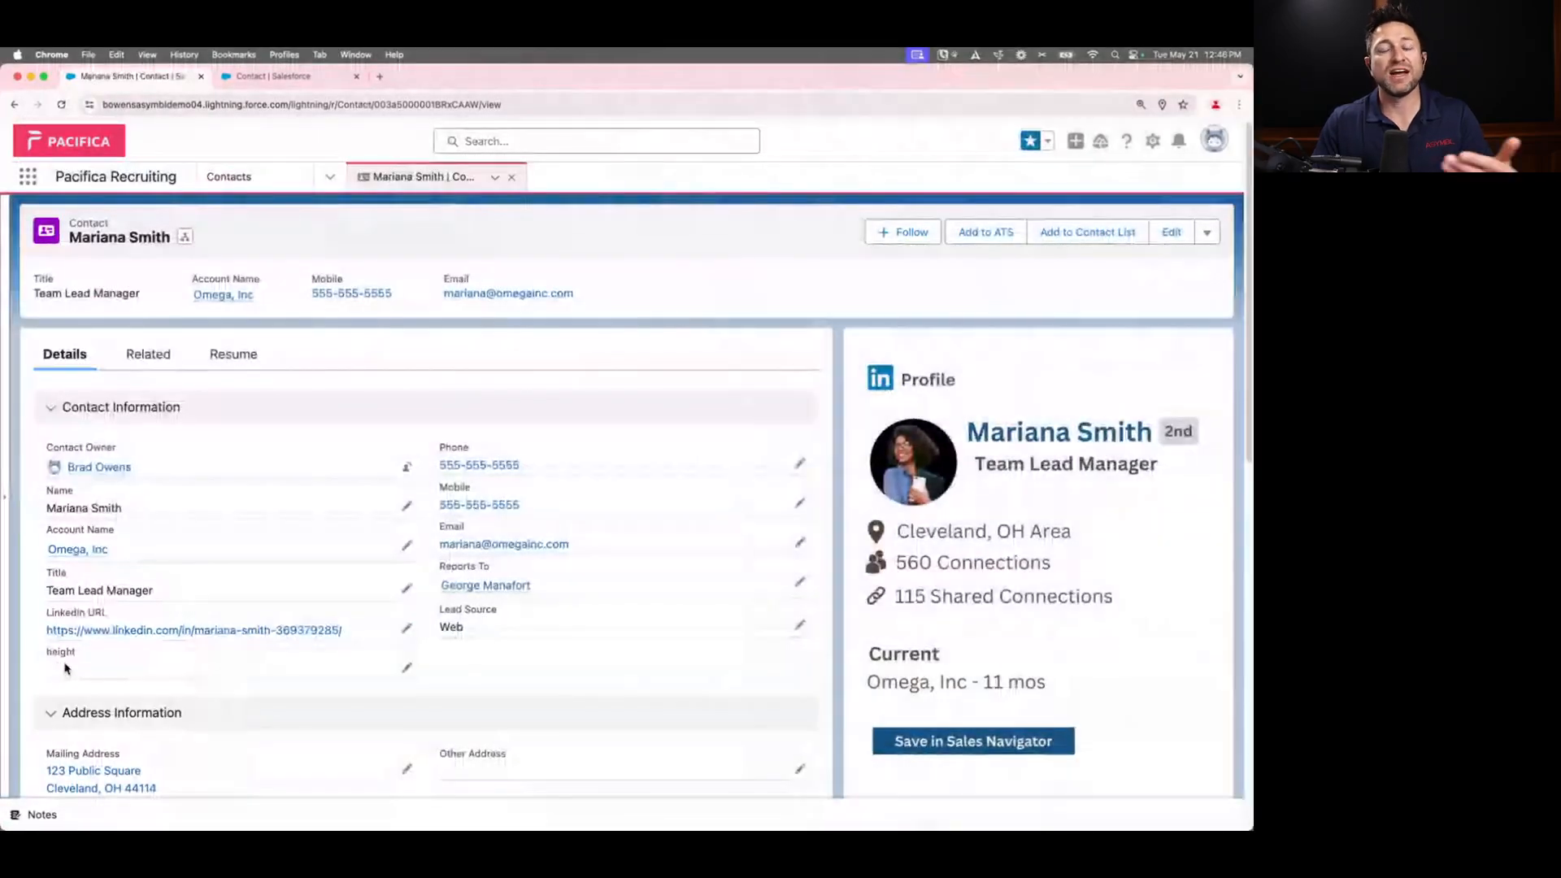
Step: Set the contact's height field to 5'2" and save the record
double_click(59, 668)
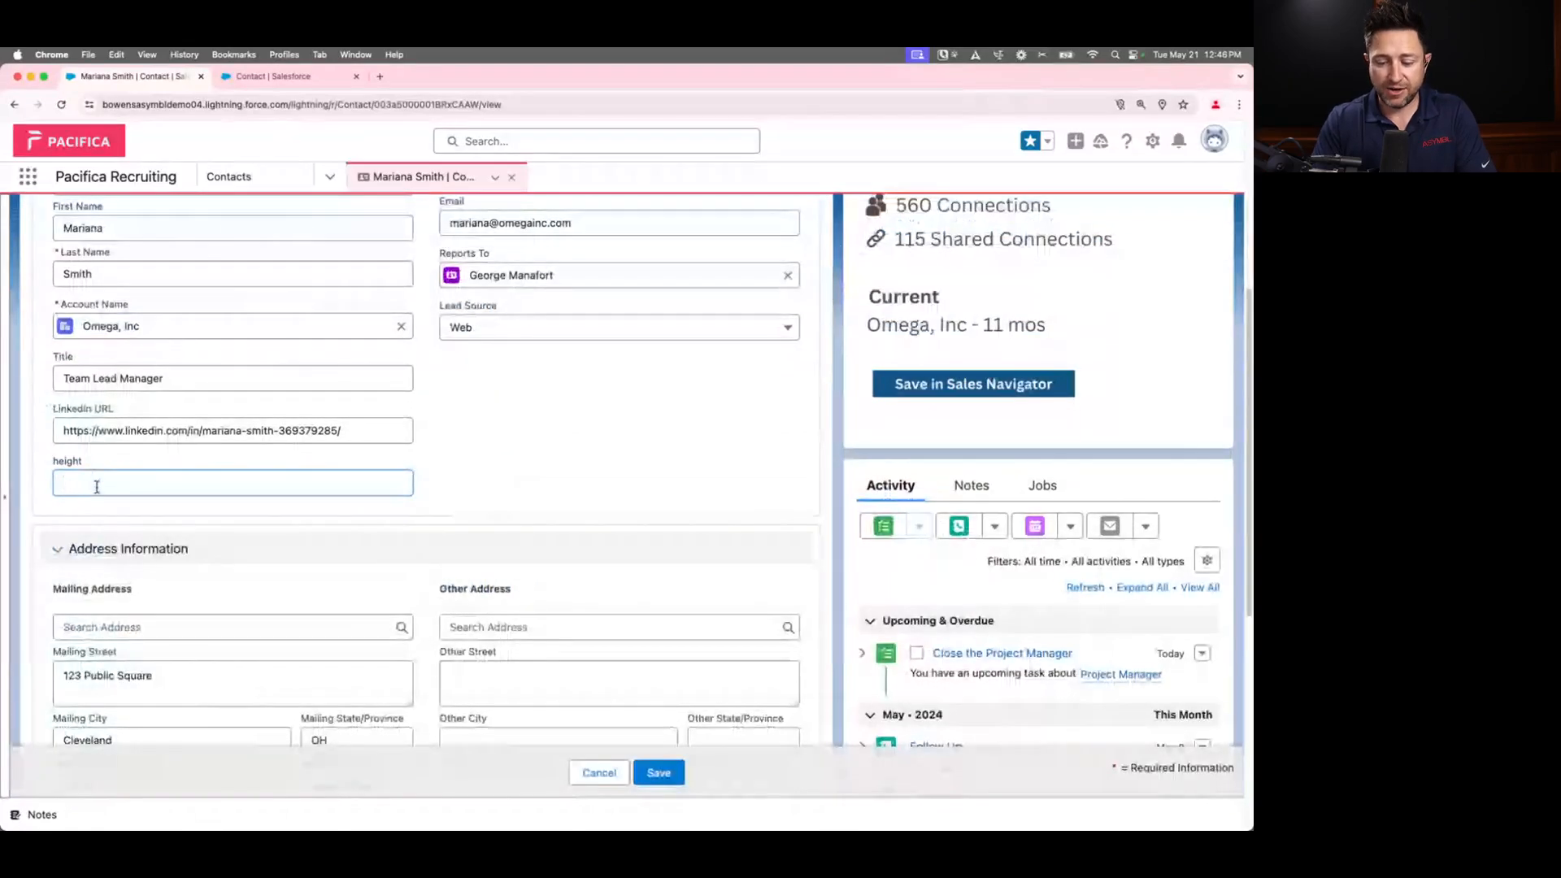
type("5'92\"")
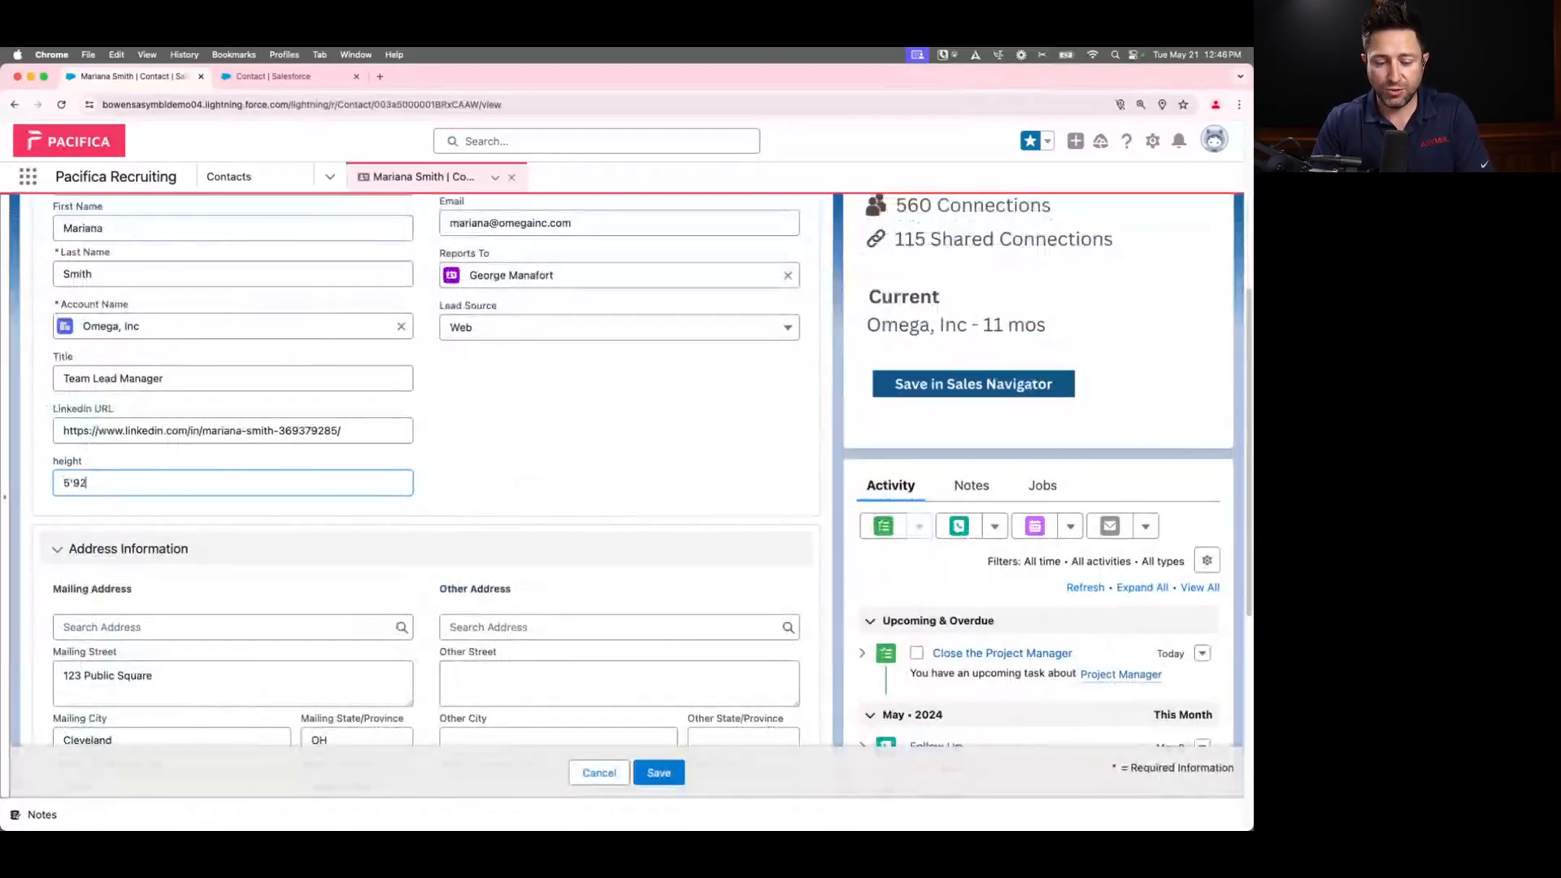
key("Left")
key("Left")
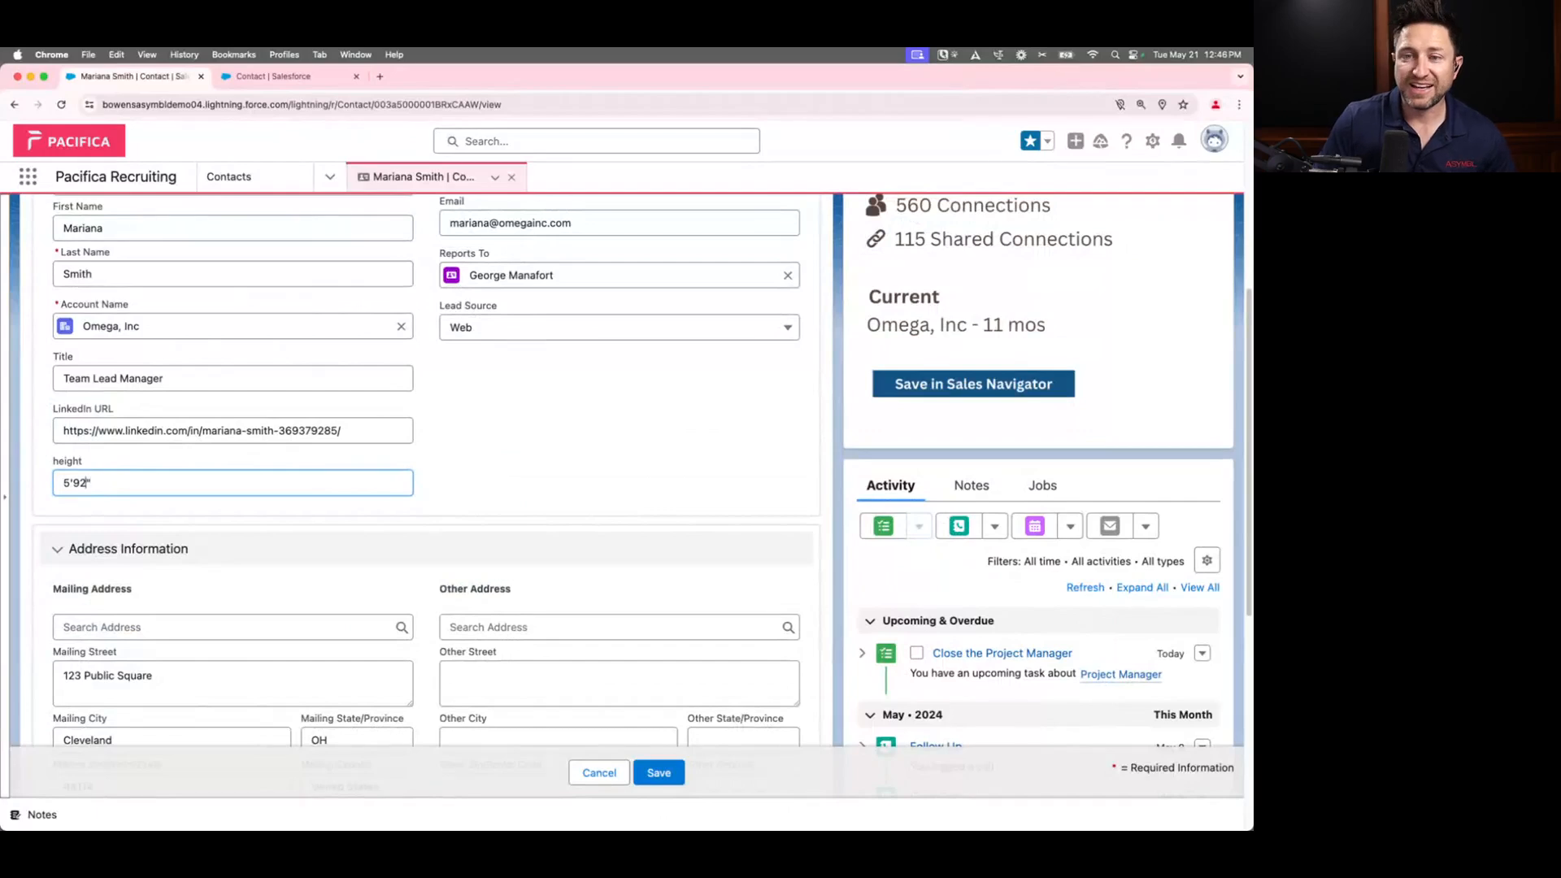
key("BackSpace")
left_click(655, 771)
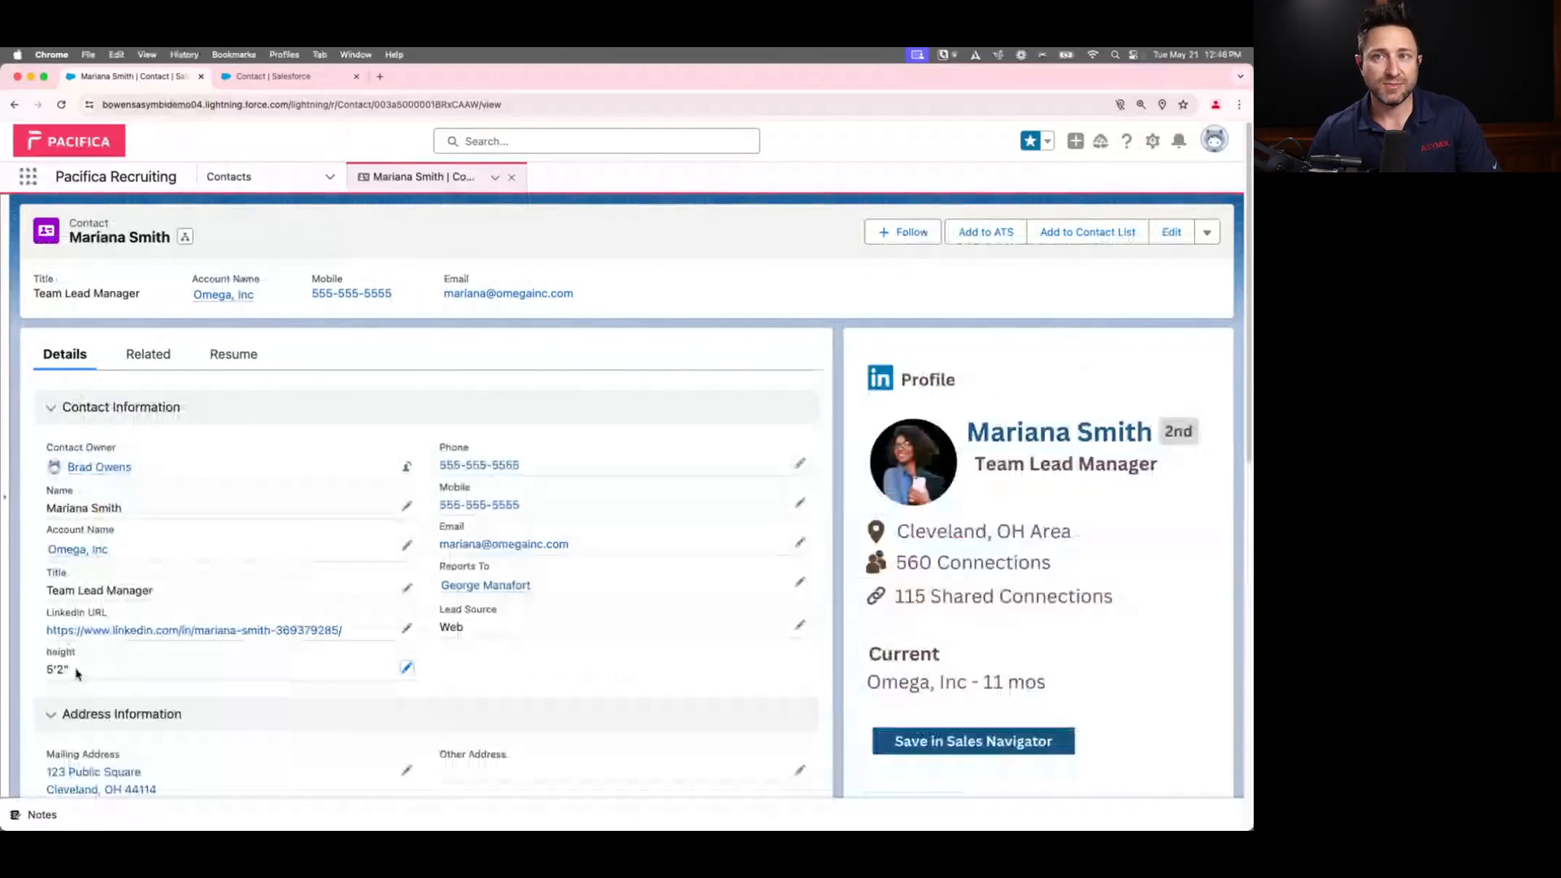
Step: View the height field on the favorited Police Detective contact, then return to the Team Lead Manager's contact record
left_click(1049, 141)
left_click(1037, 204)
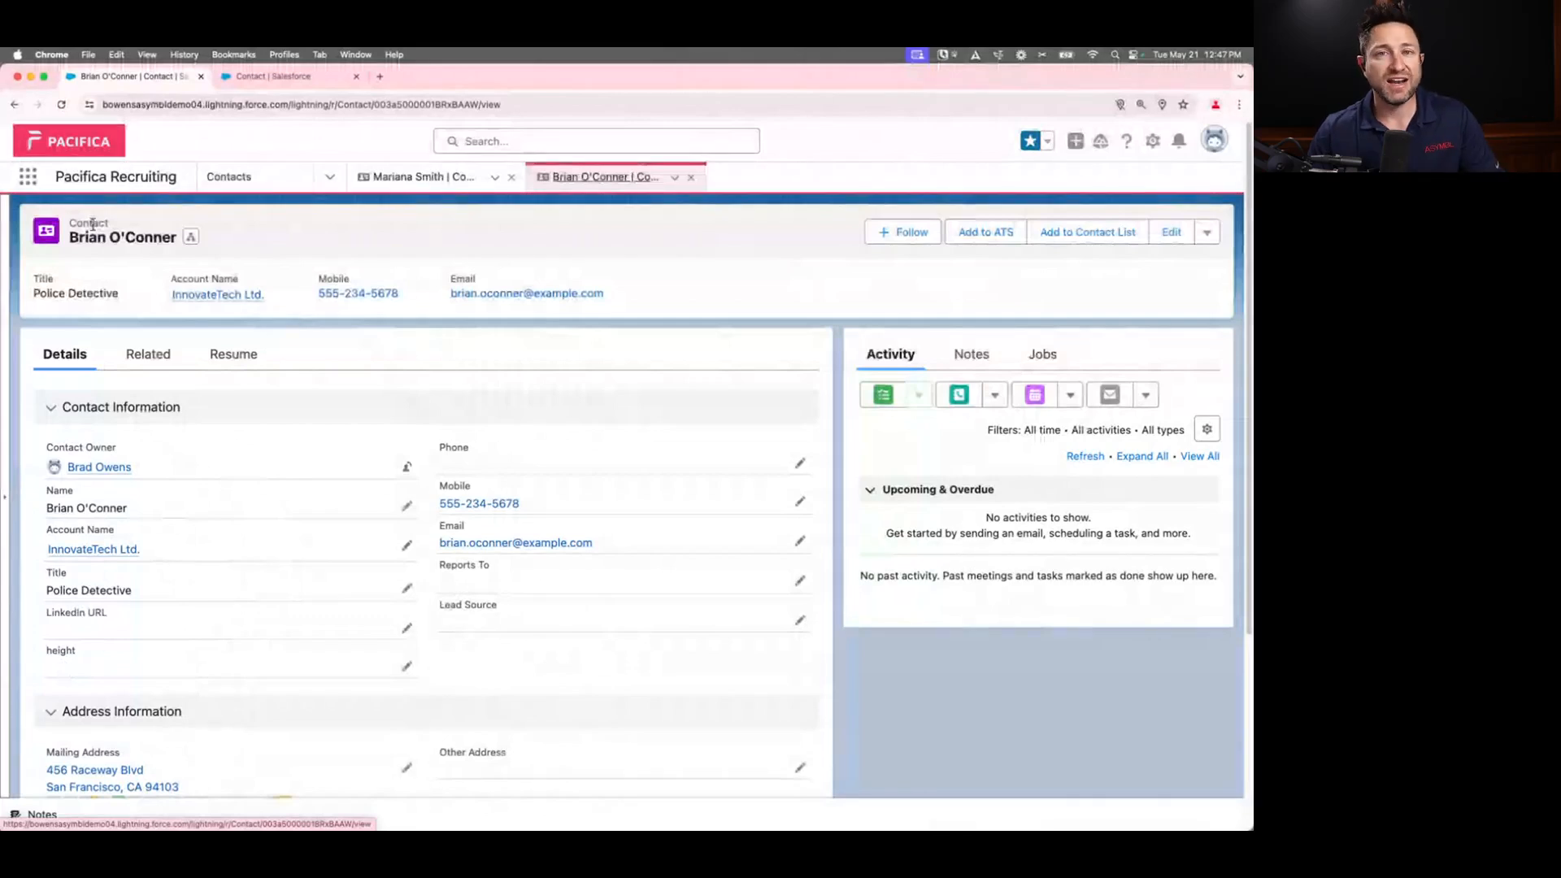
left_click(454, 177)
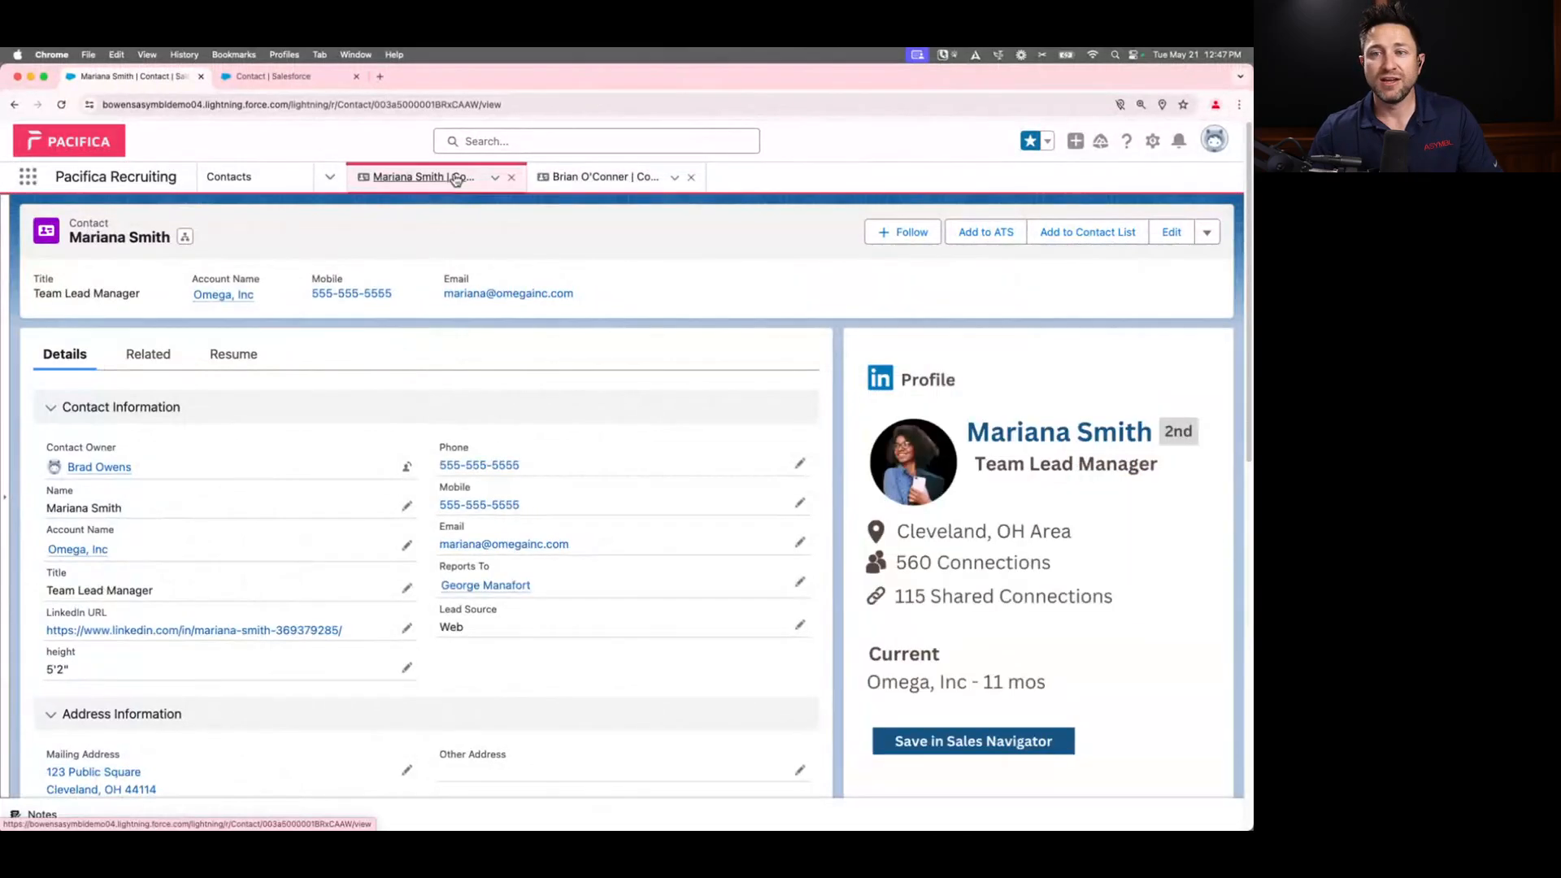